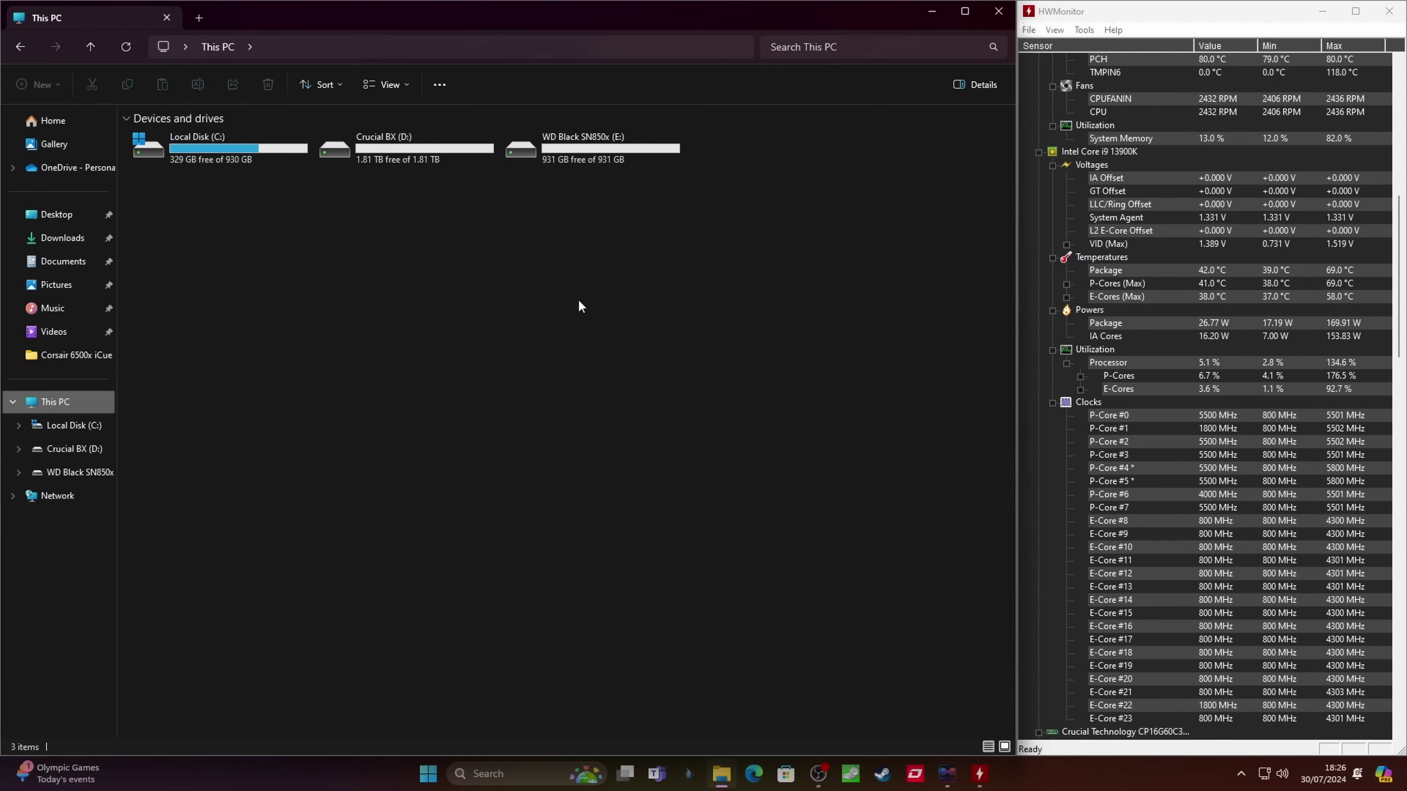
Search 'disk' from Start and launch 'Create and format hard disk partitions'.
key("super")
type("disk")
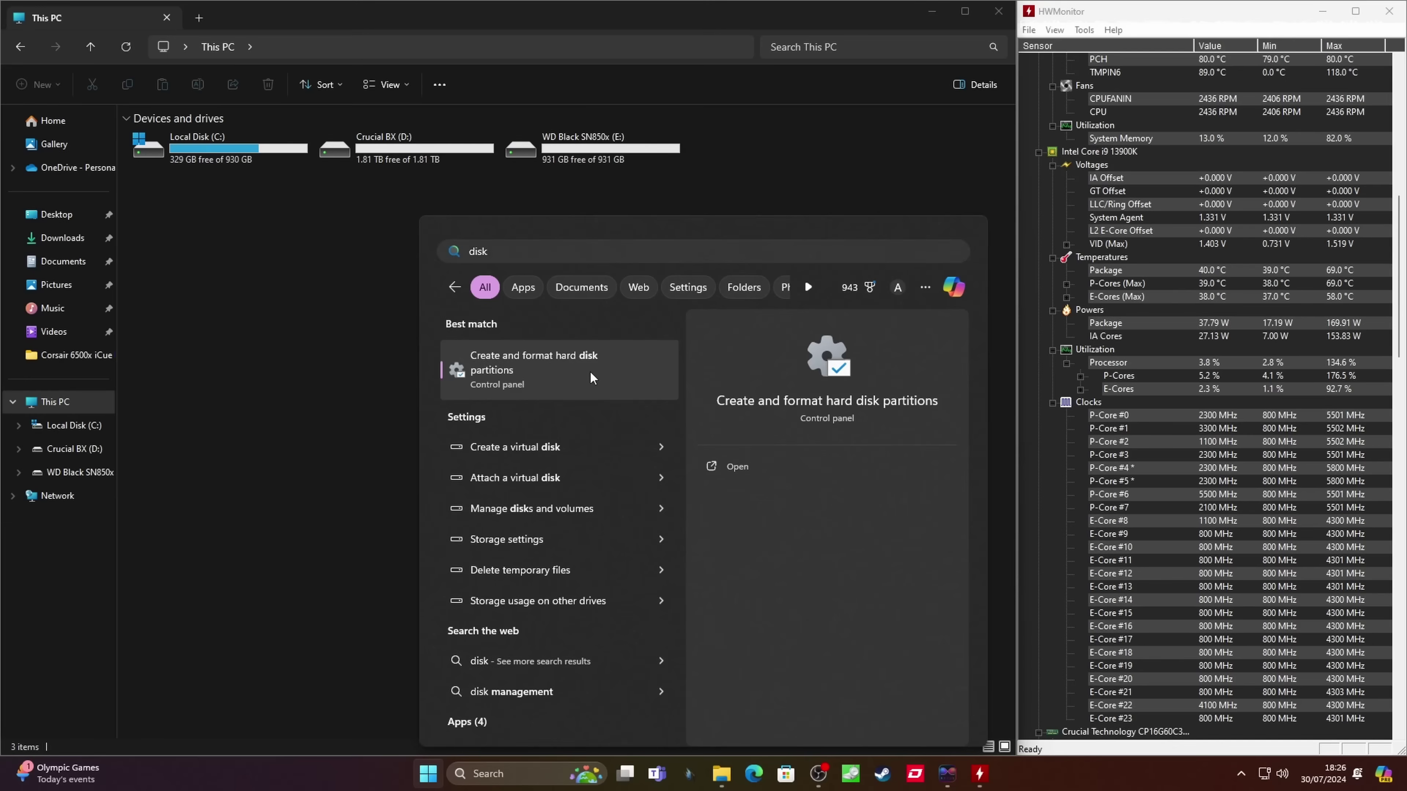
left_click(523, 323)
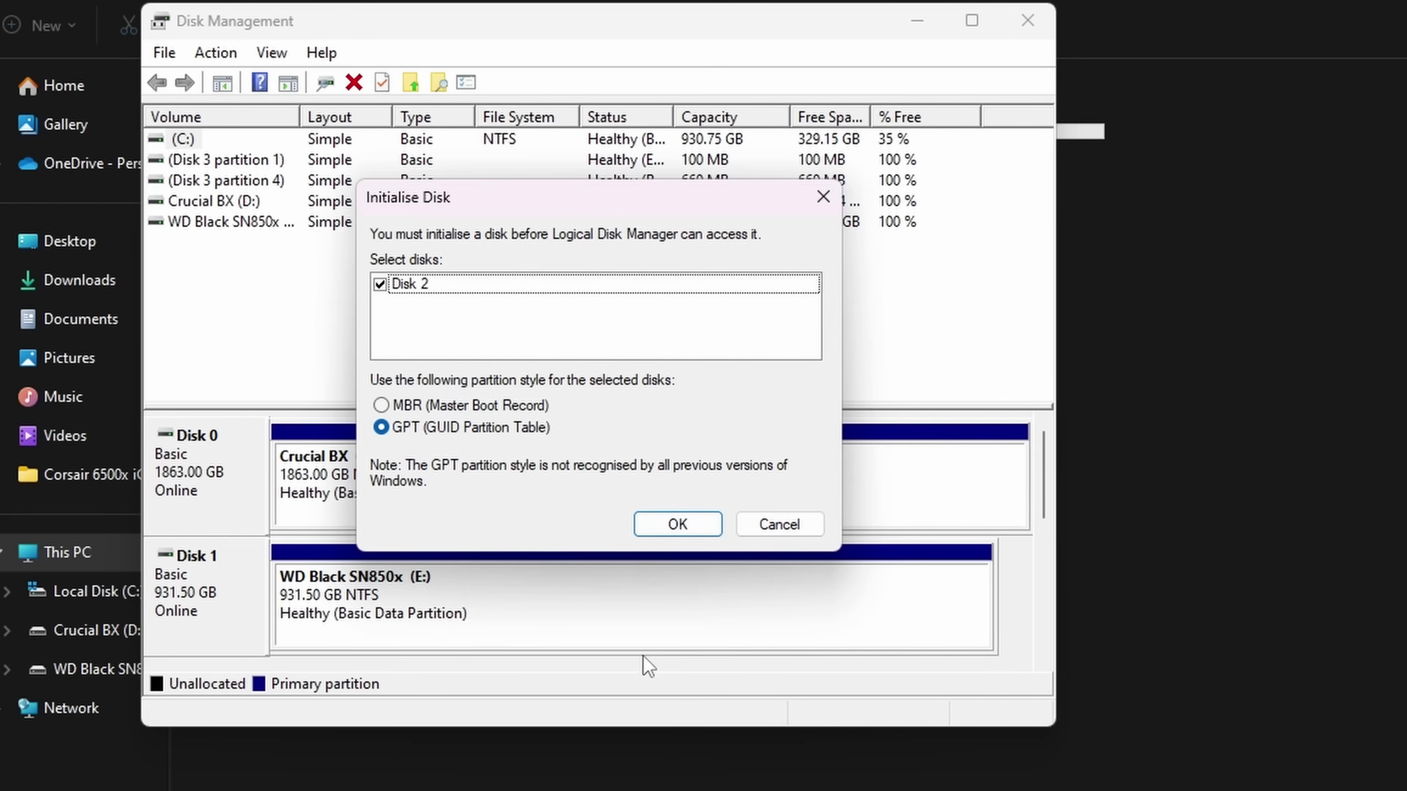
Initialise Disk 2 as GPT and start a New Simple Volume on its unallocated space.
left_click(677, 524)
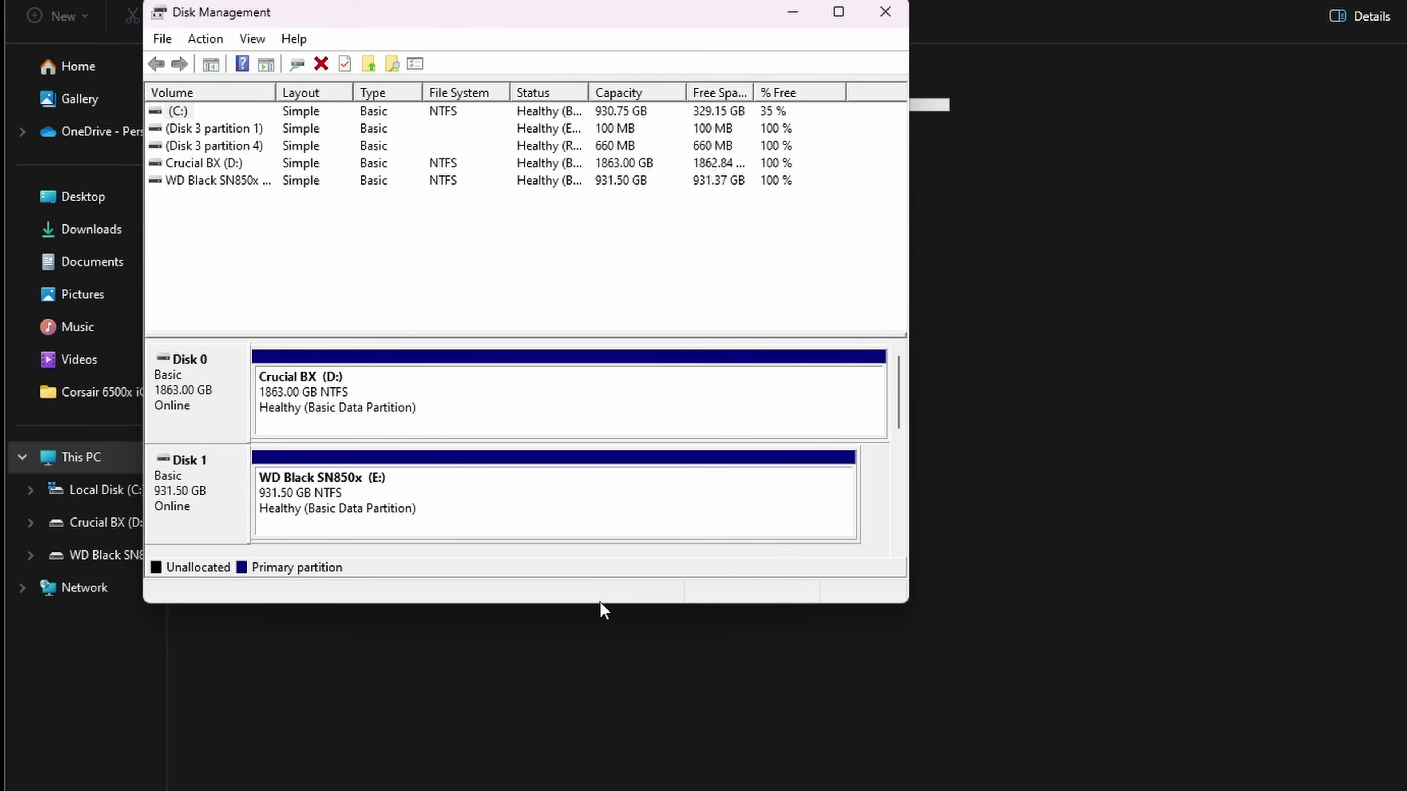
left_click_drag(598, 604, 598, 787)
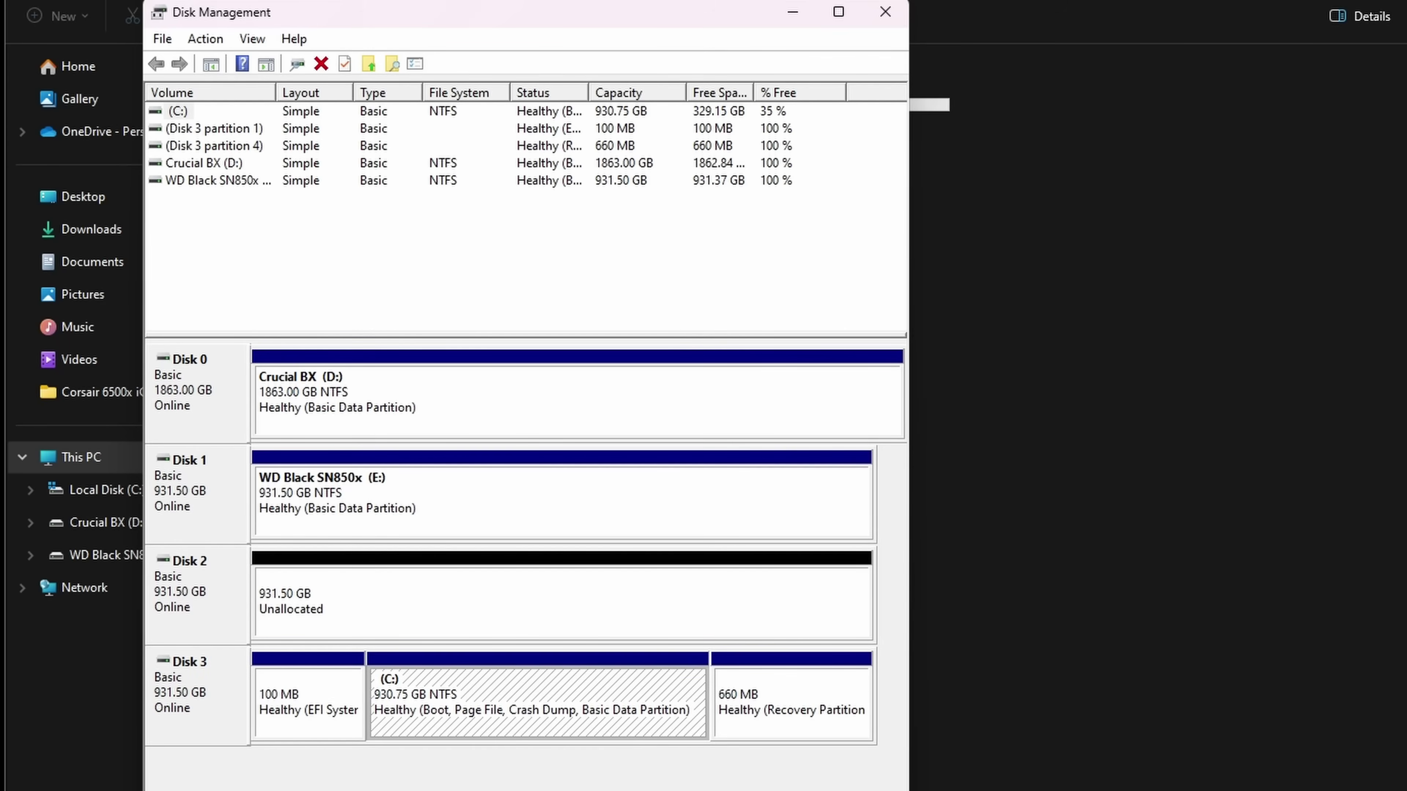
left_click(467, 614)
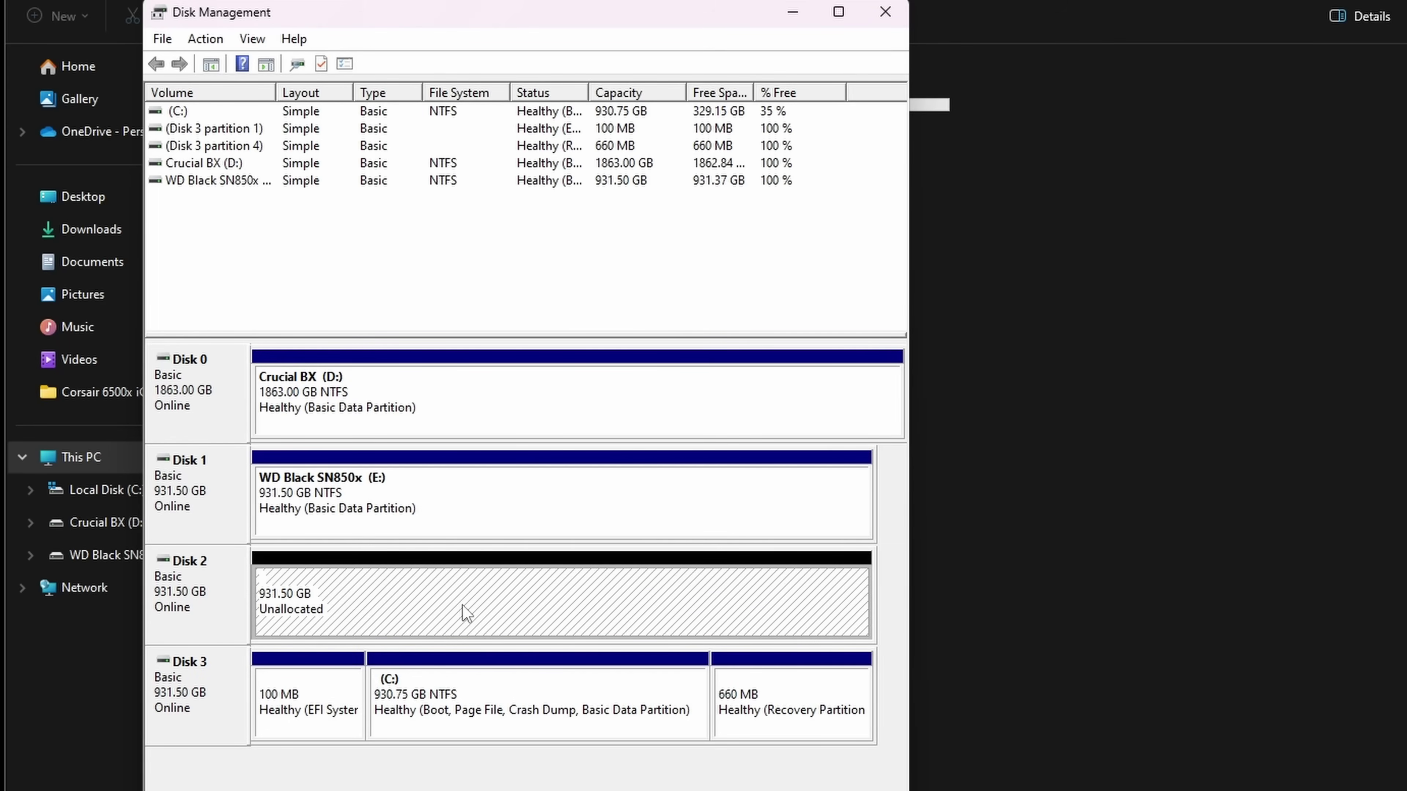
right_click(462, 604)
left_click(510, 618)
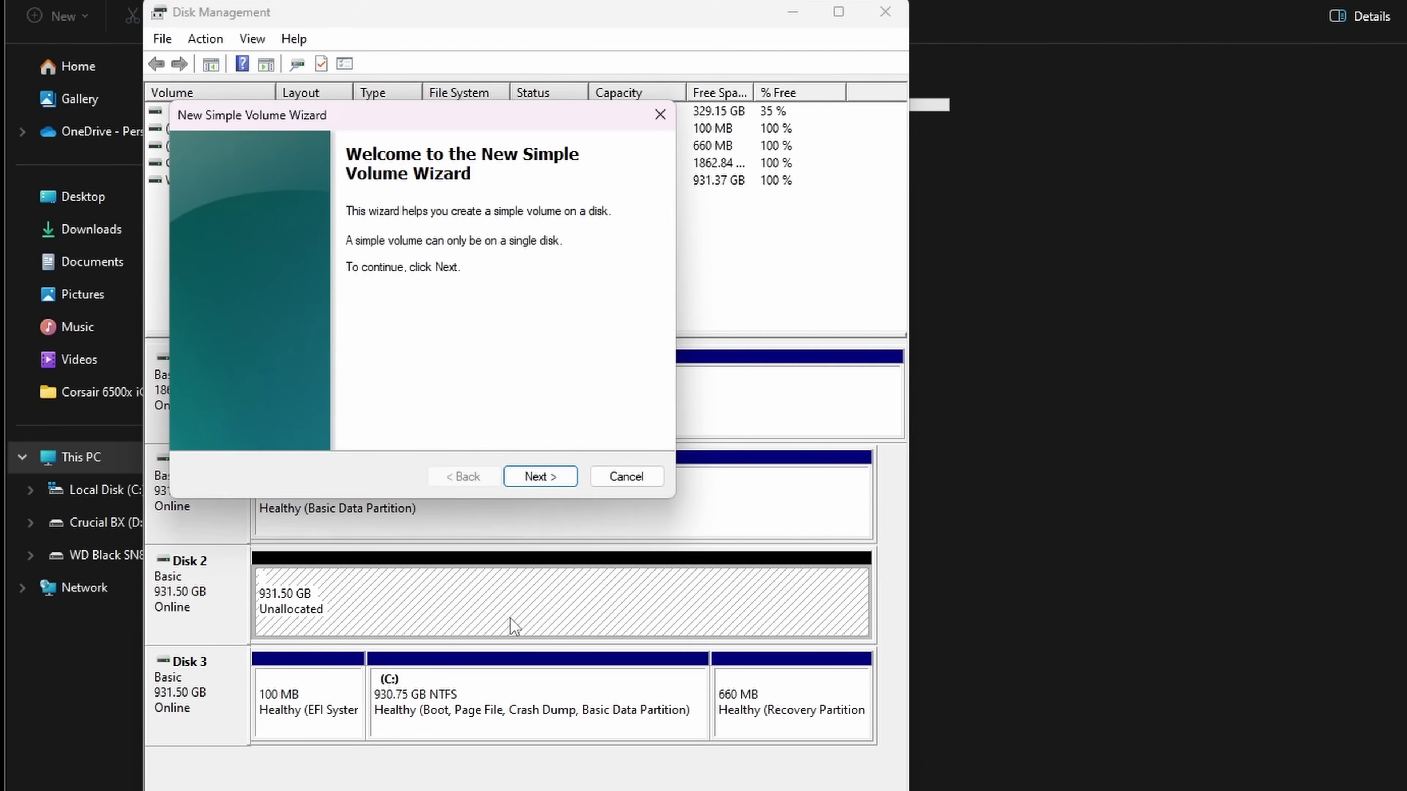
Create a full 953852 MB NTFS volume F: labelled 'Samsung 990 Pro'.
left_click(535, 477)
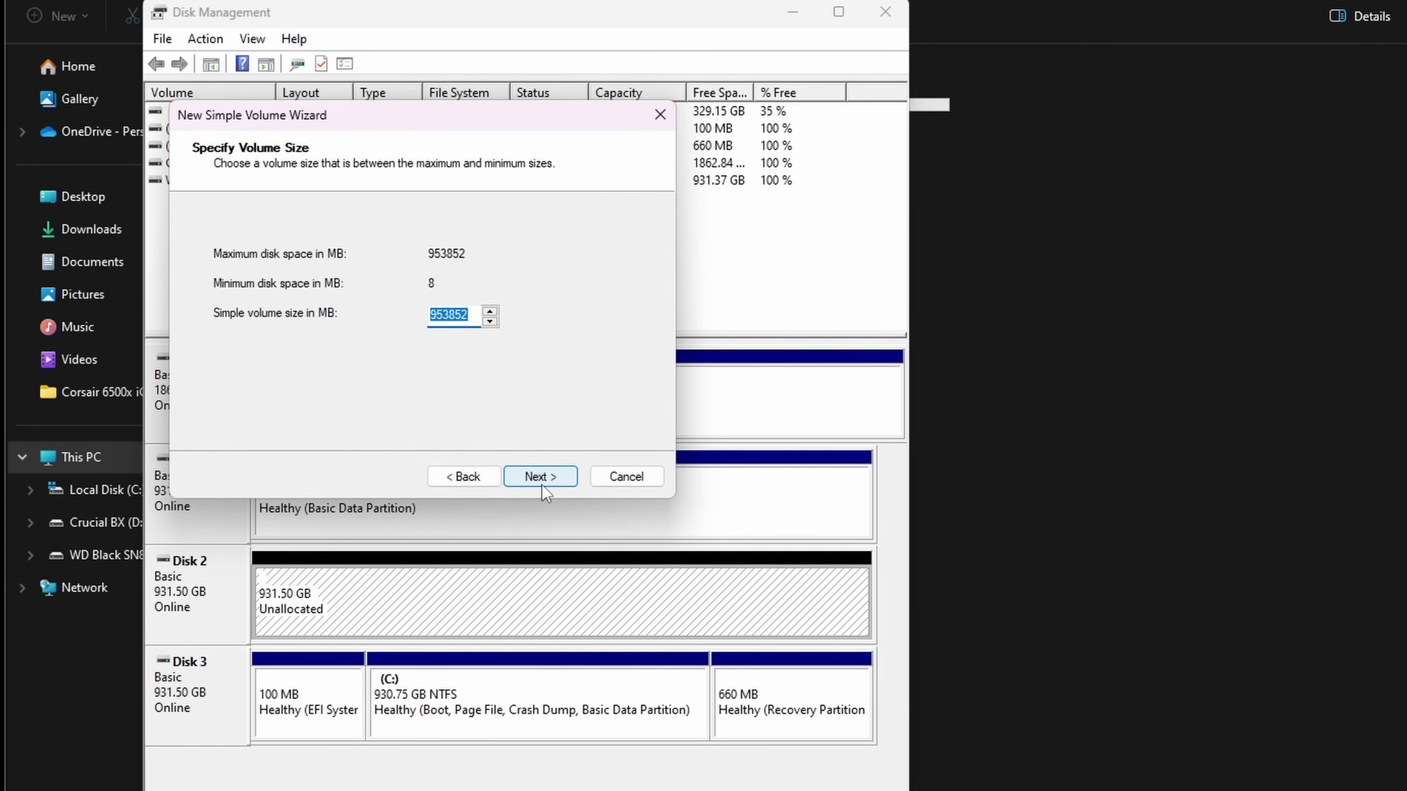
left_click(568, 490)
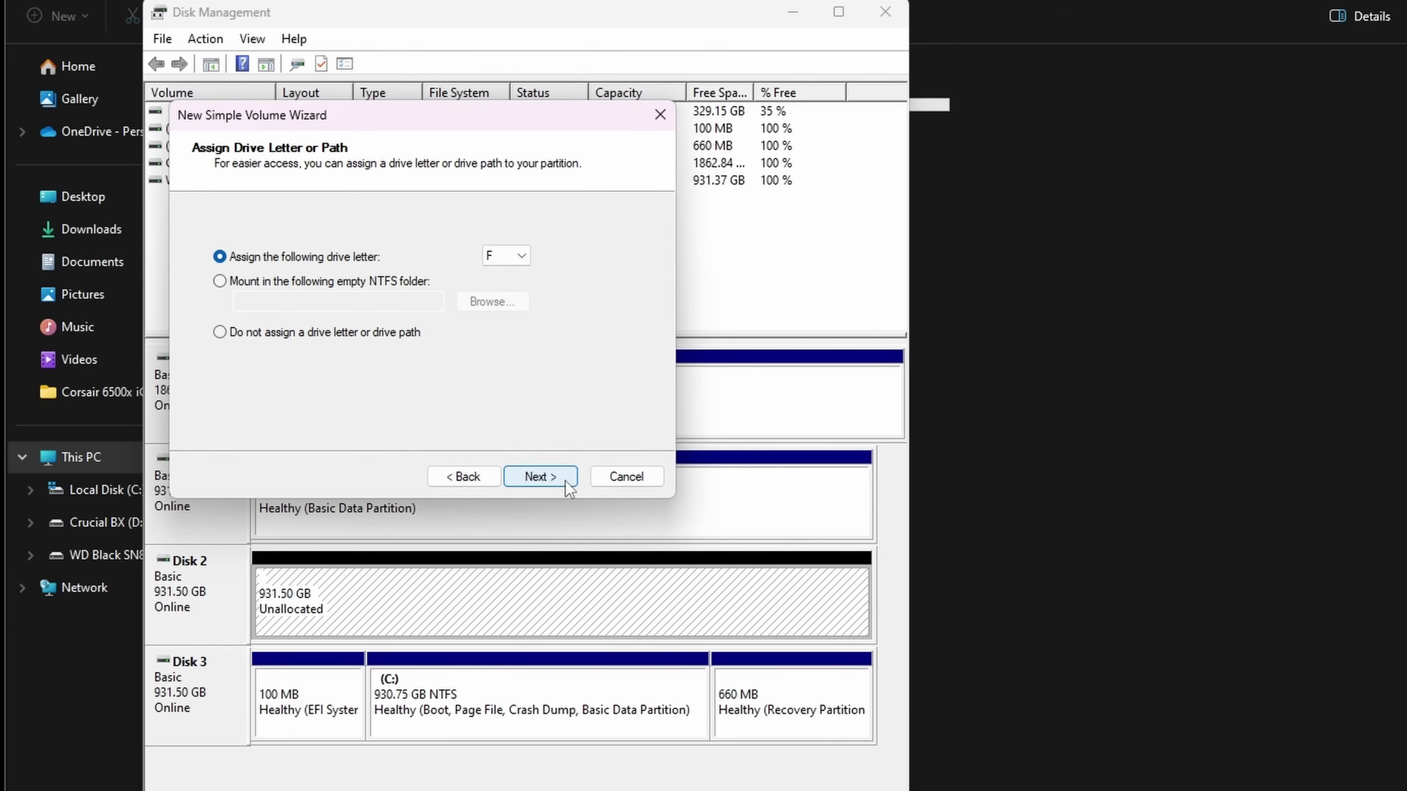
left_click(566, 482)
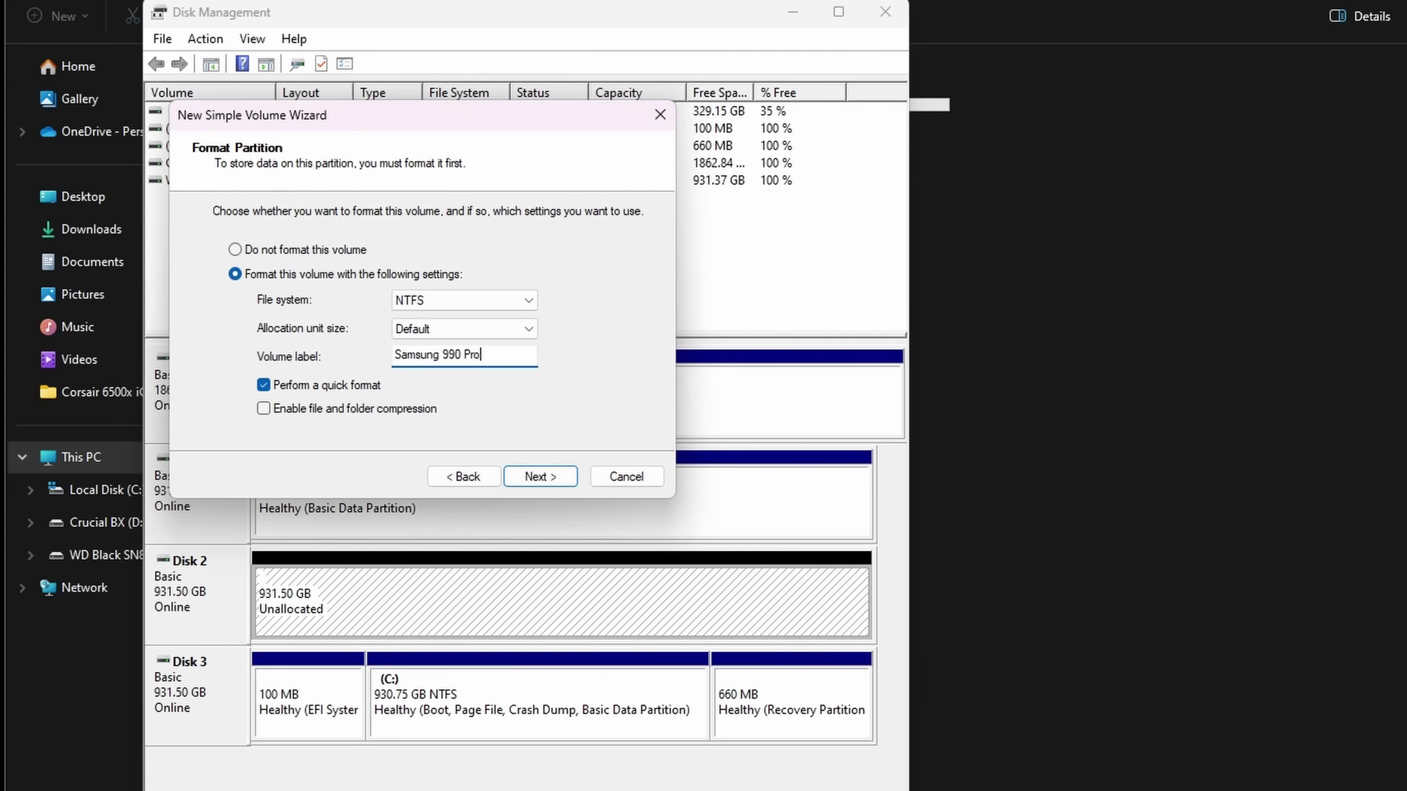
left_click(555, 471)
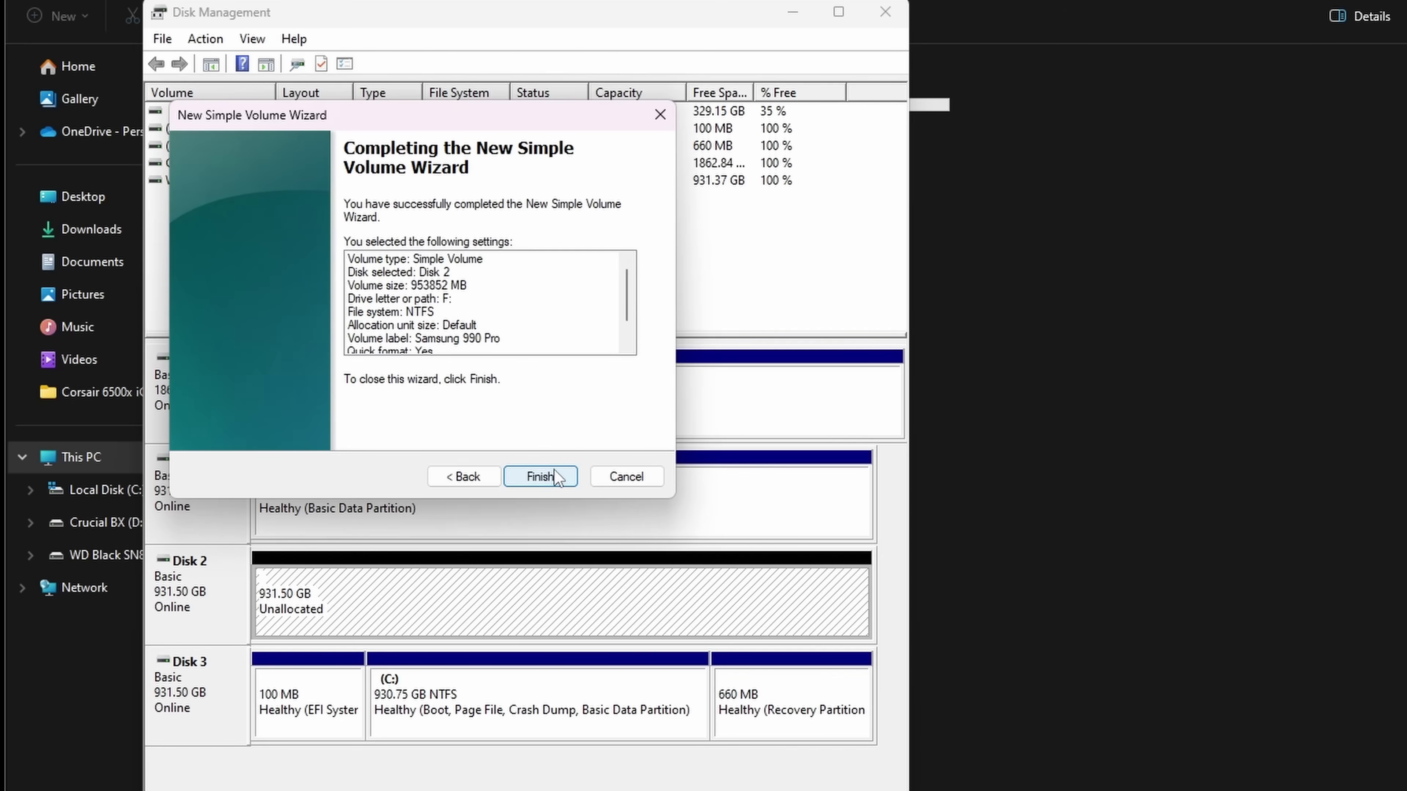
left_click(554, 470)
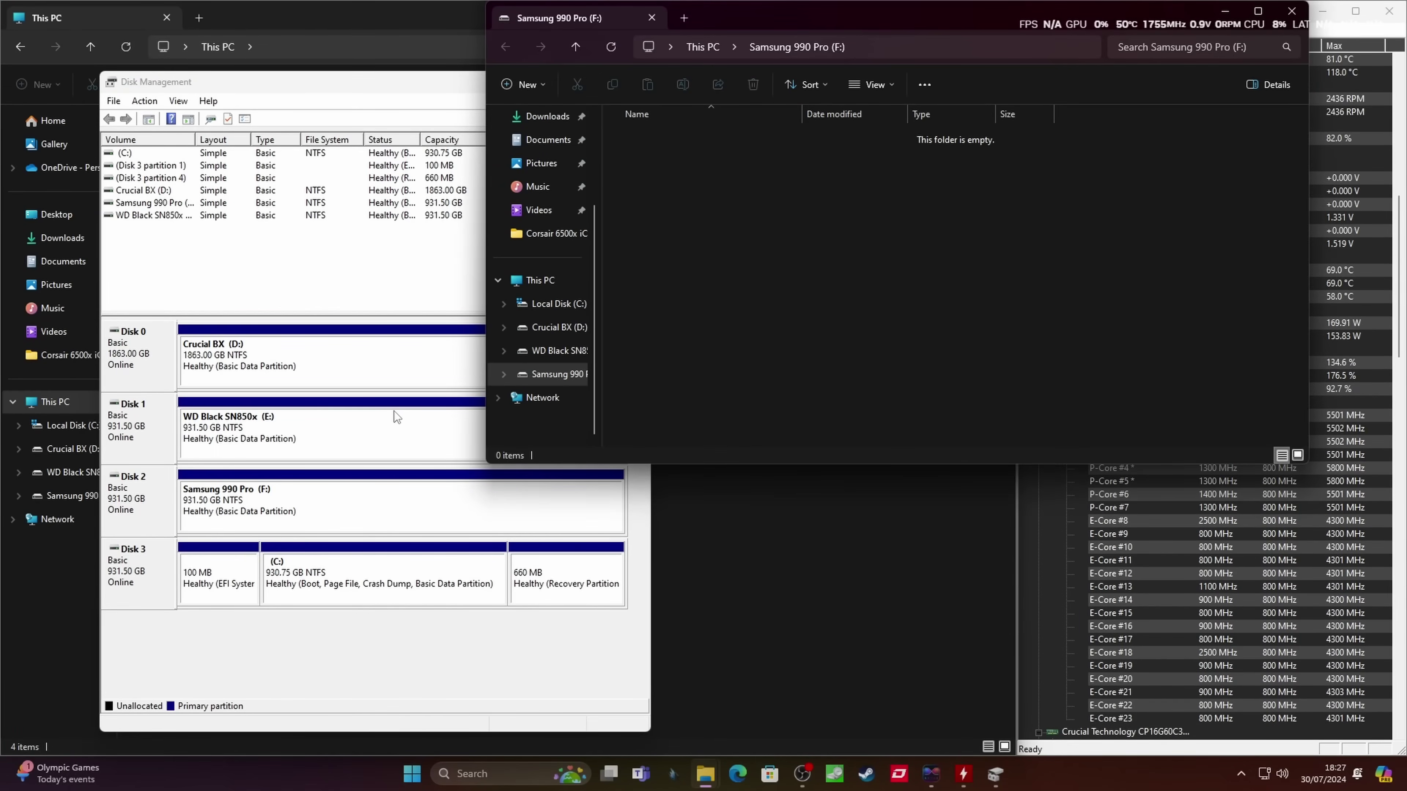
Return to This PC to see drive F: with 931 GB free.
left_click(536, 291)
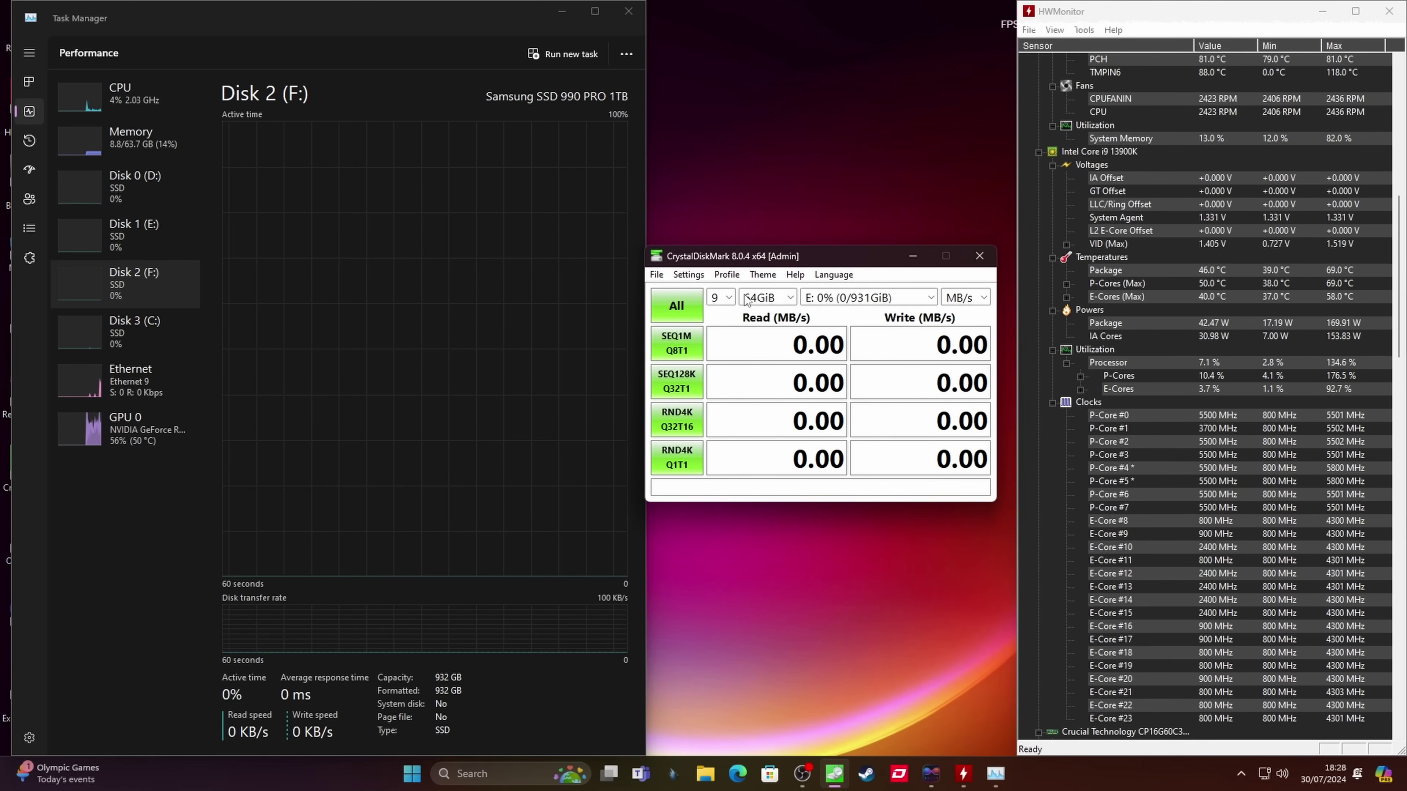
Run the full CrystalDiskMark benchmark on F: with 9 passes, 64GiB, NVMe SSD mode.
left_click(728, 297)
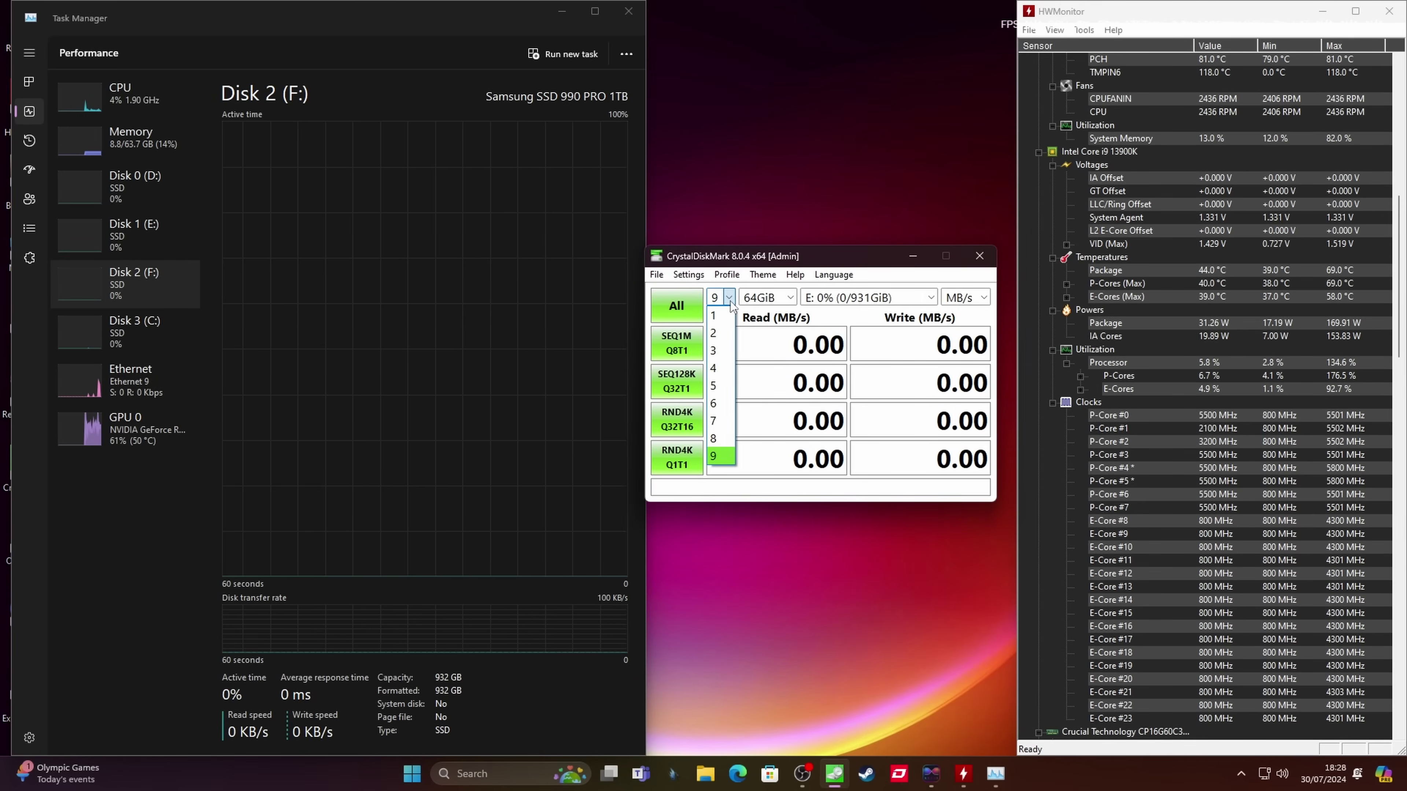
left_click(775, 303)
left_click(787, 298)
left_click(791, 297)
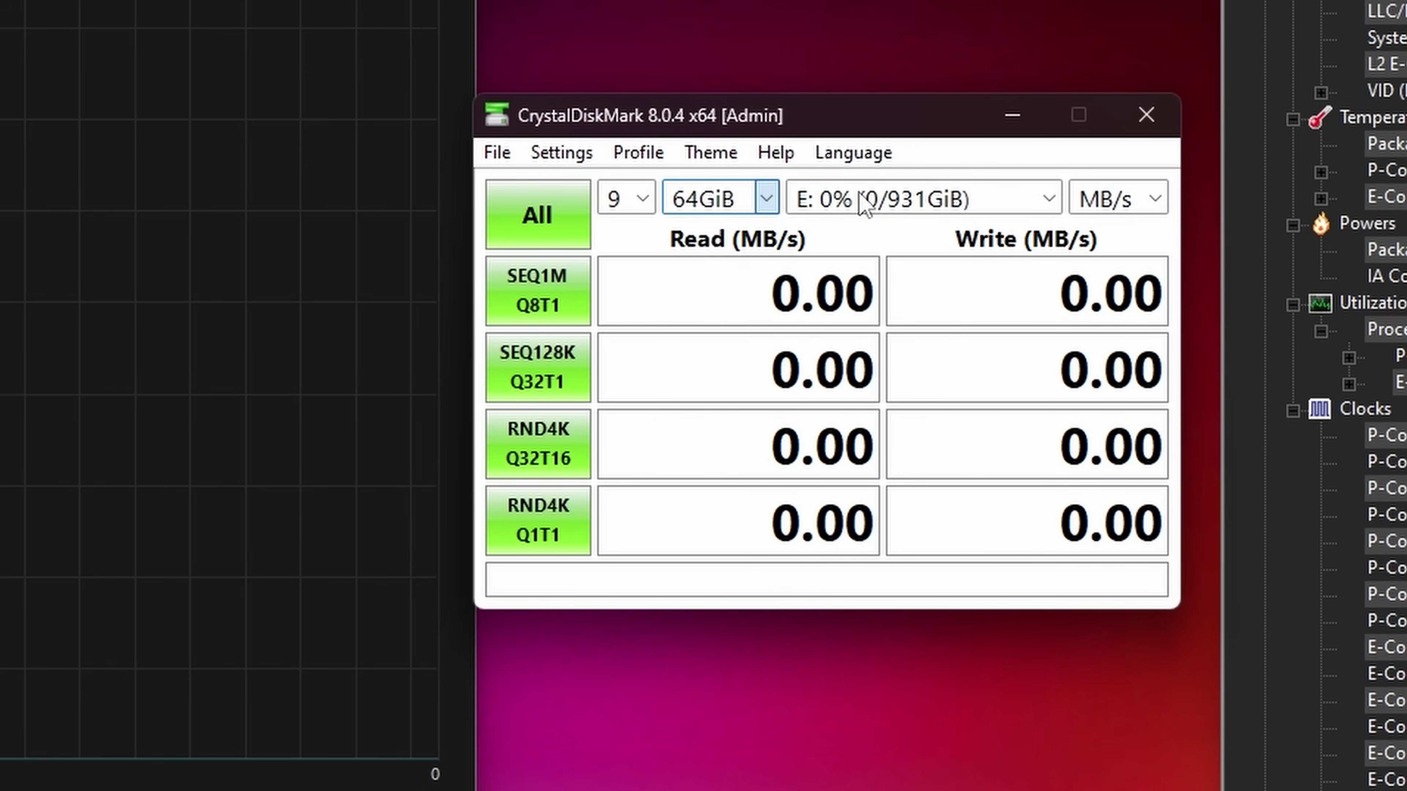
left_click(840, 302)
left_click(893, 345)
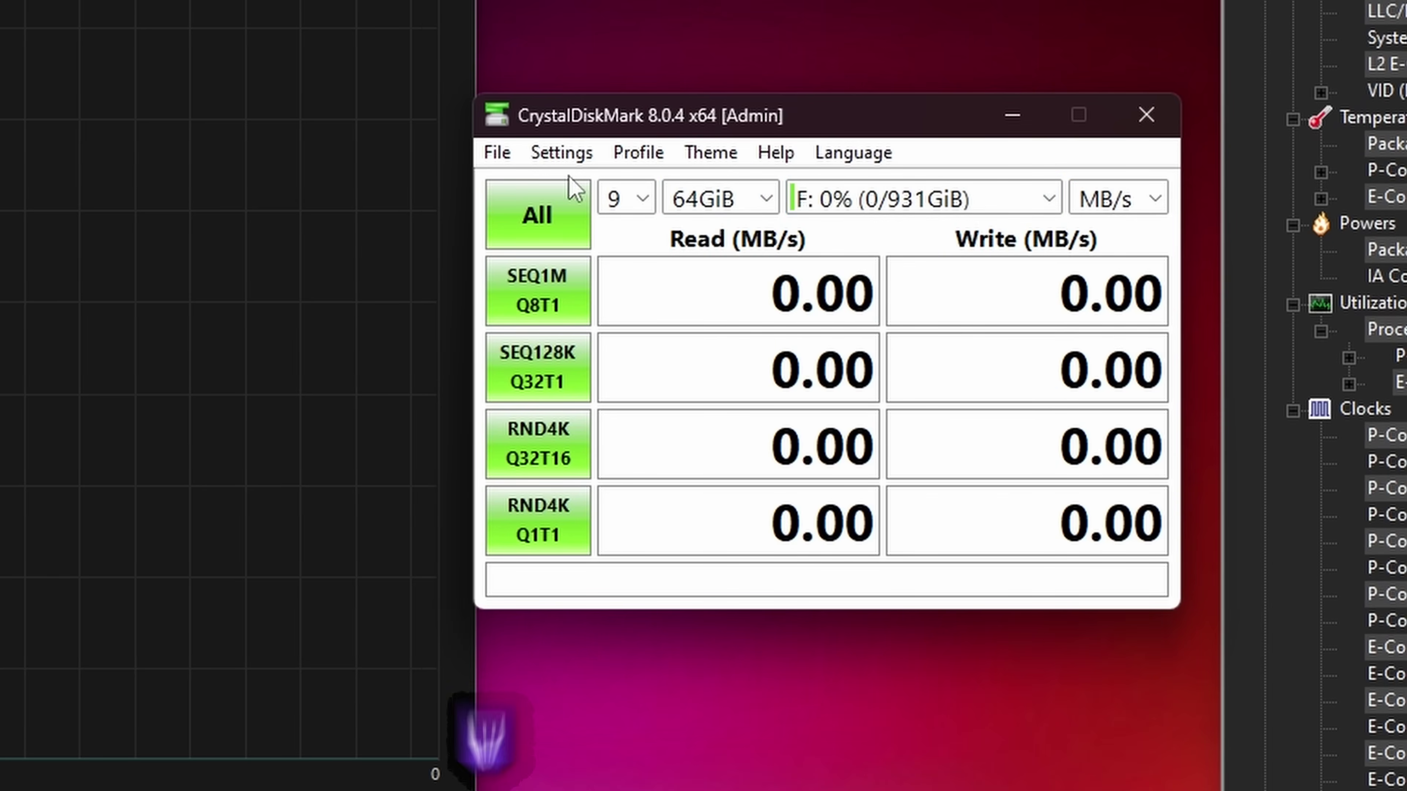
left_click(560, 153)
left_click(619, 283)
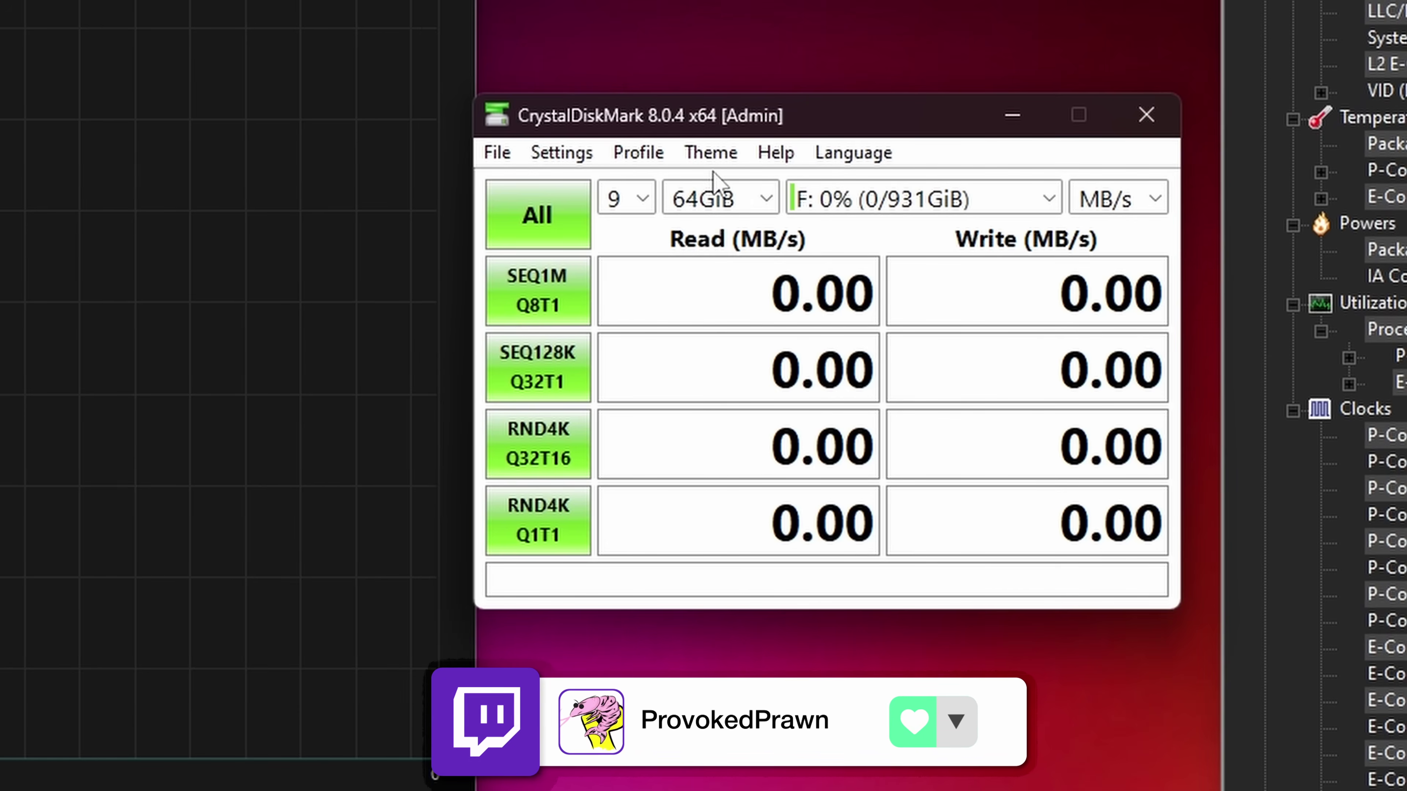
left_click(530, 221)
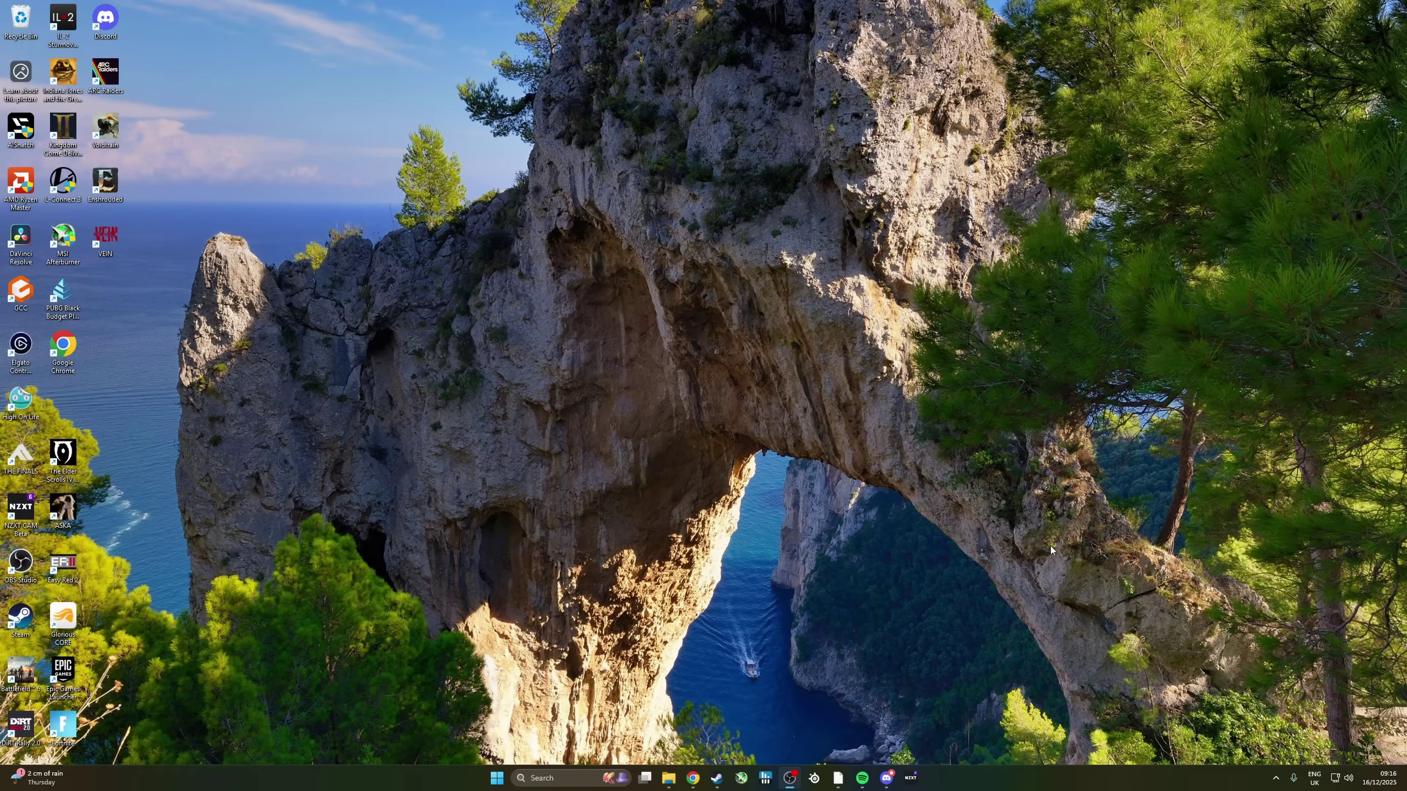
Launch HWiNFO64 by searching 'hw' in Windows search.
key("super")
type("hwiNFO® 64")
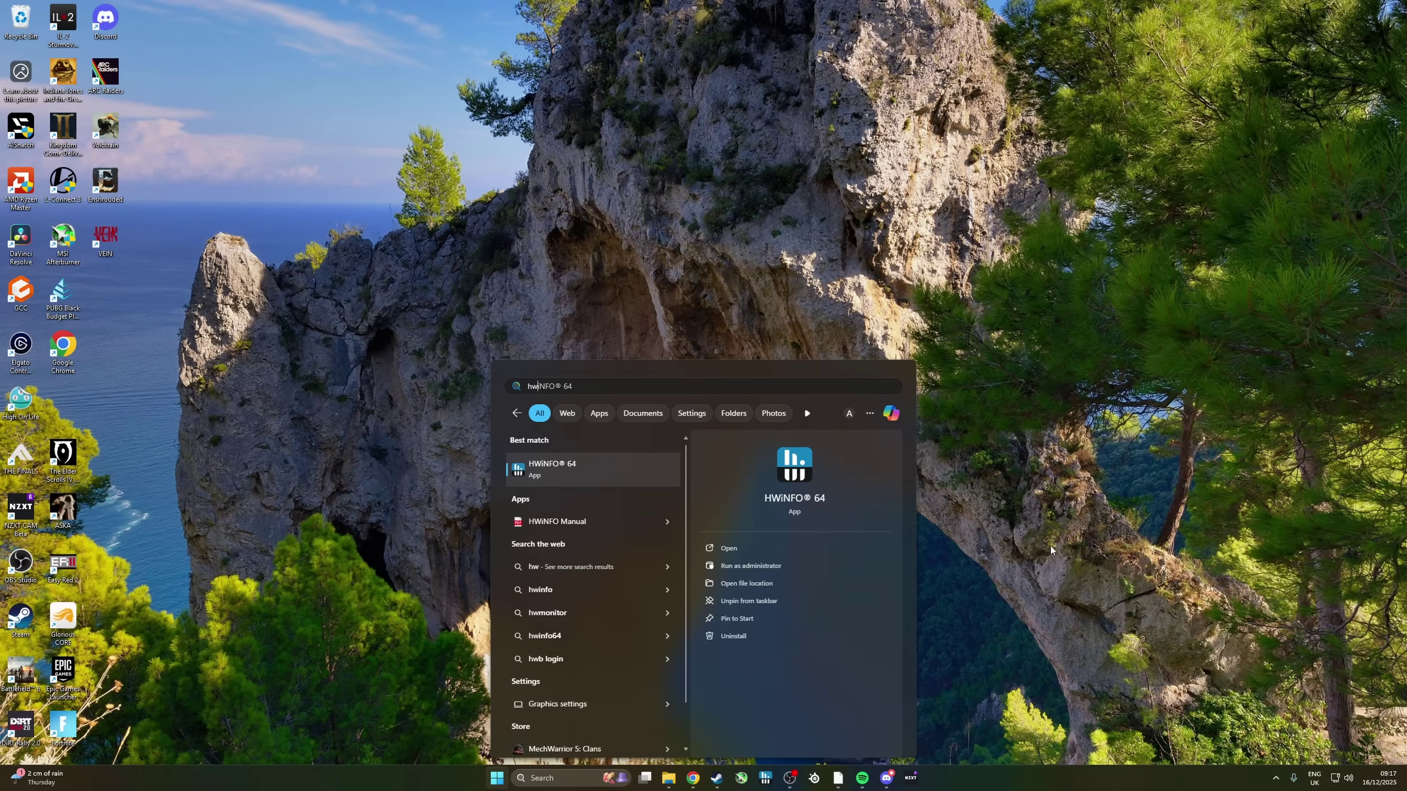
key("Return")
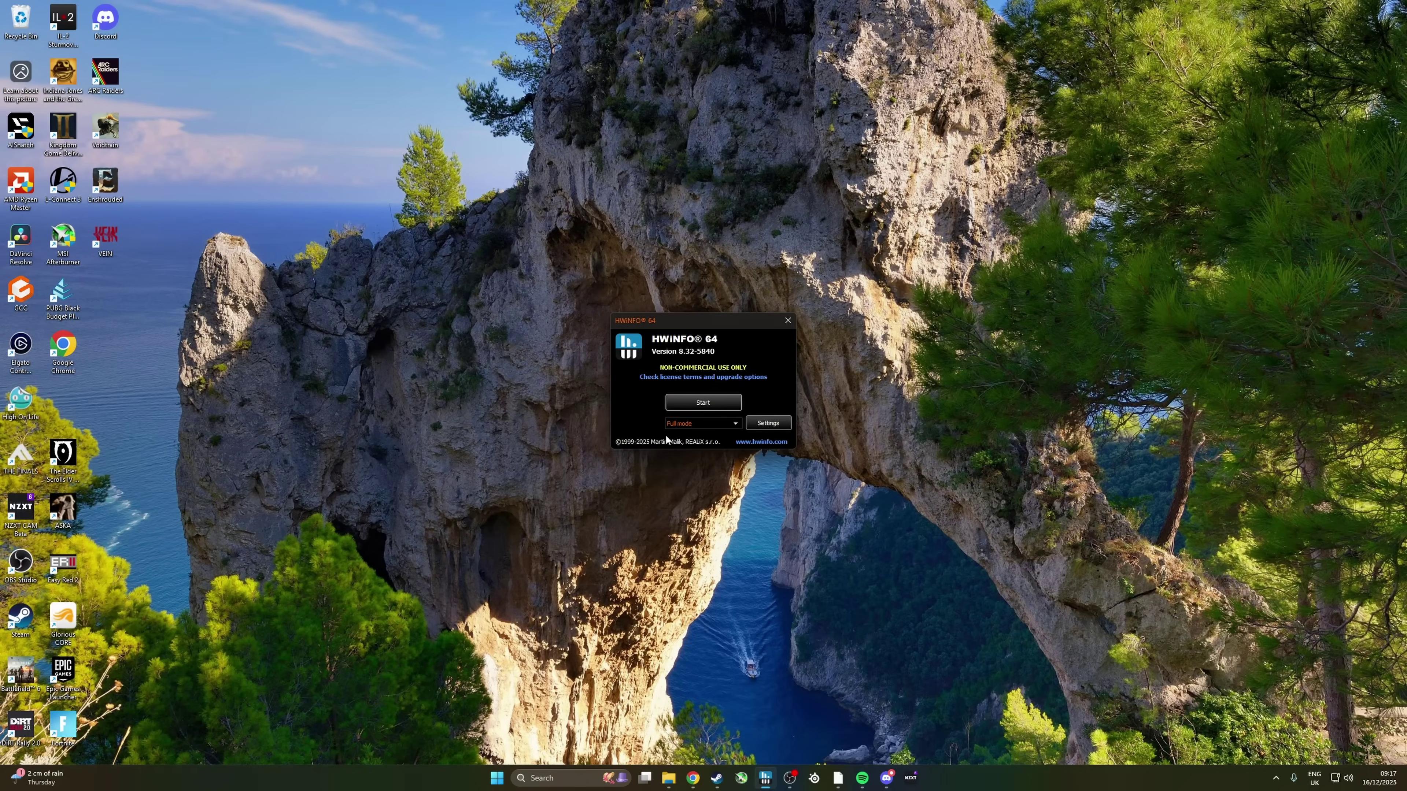
Start HWiNFO's scan, dismiss the update notice, and copy the motherboard model name.
left_click(712, 408)
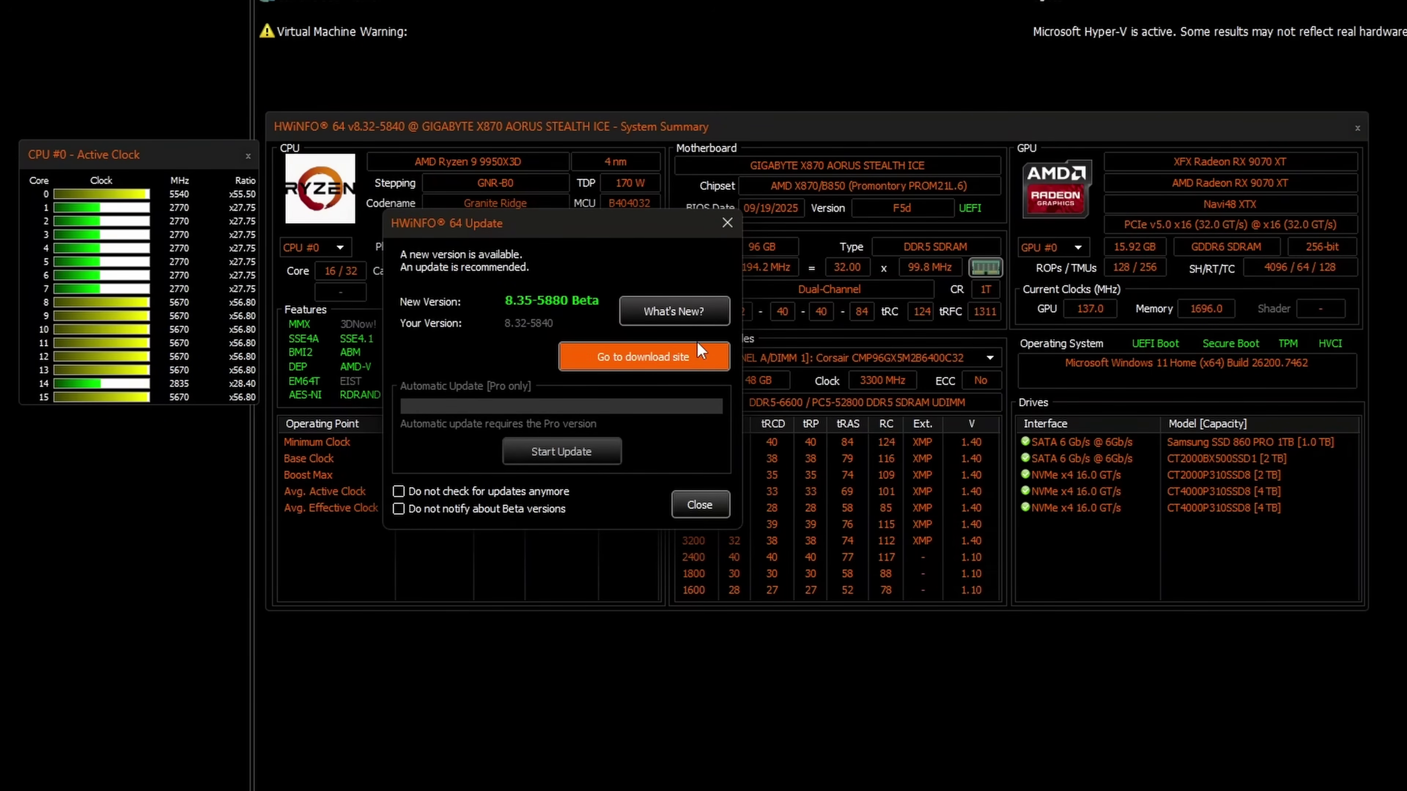
left_click(727, 223)
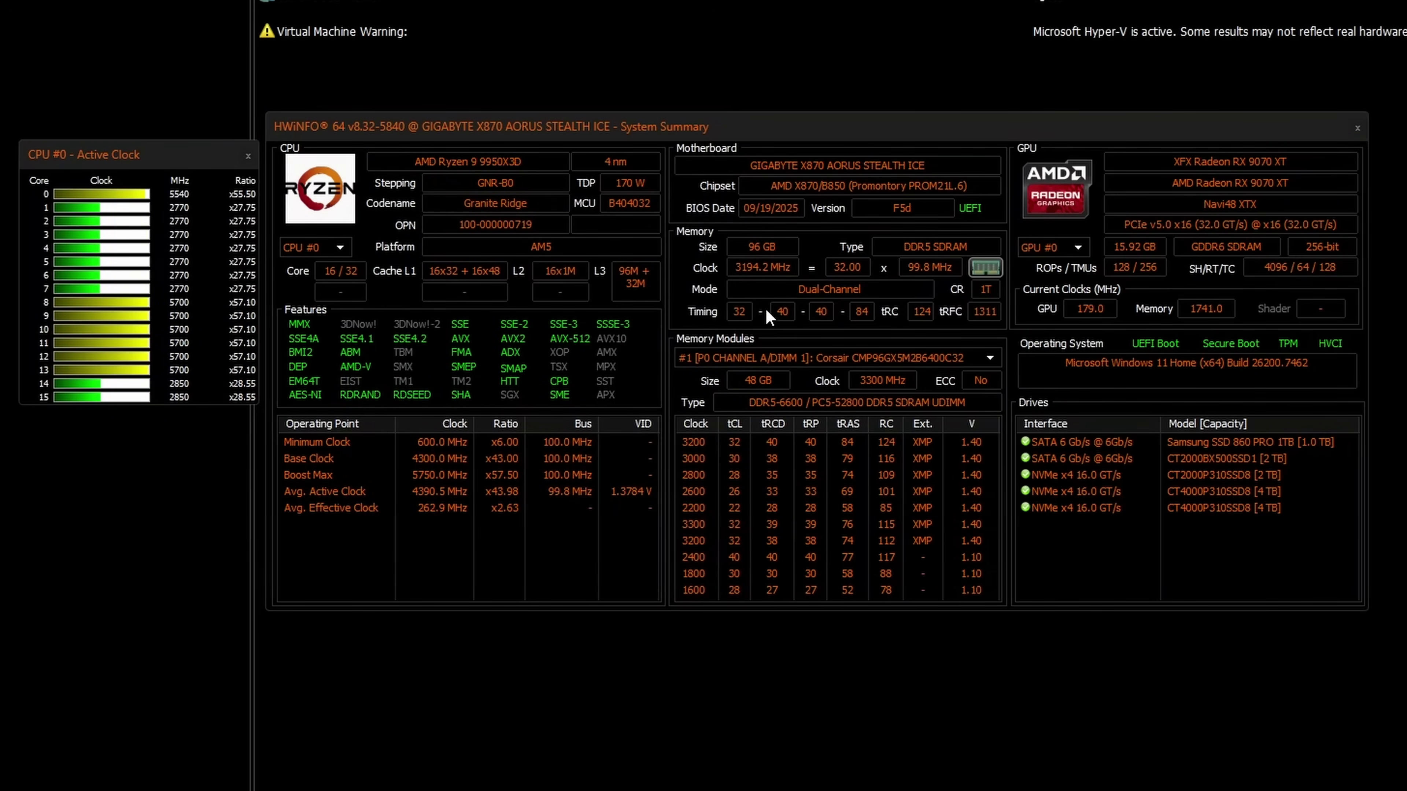
mouse_move(1107, 470)
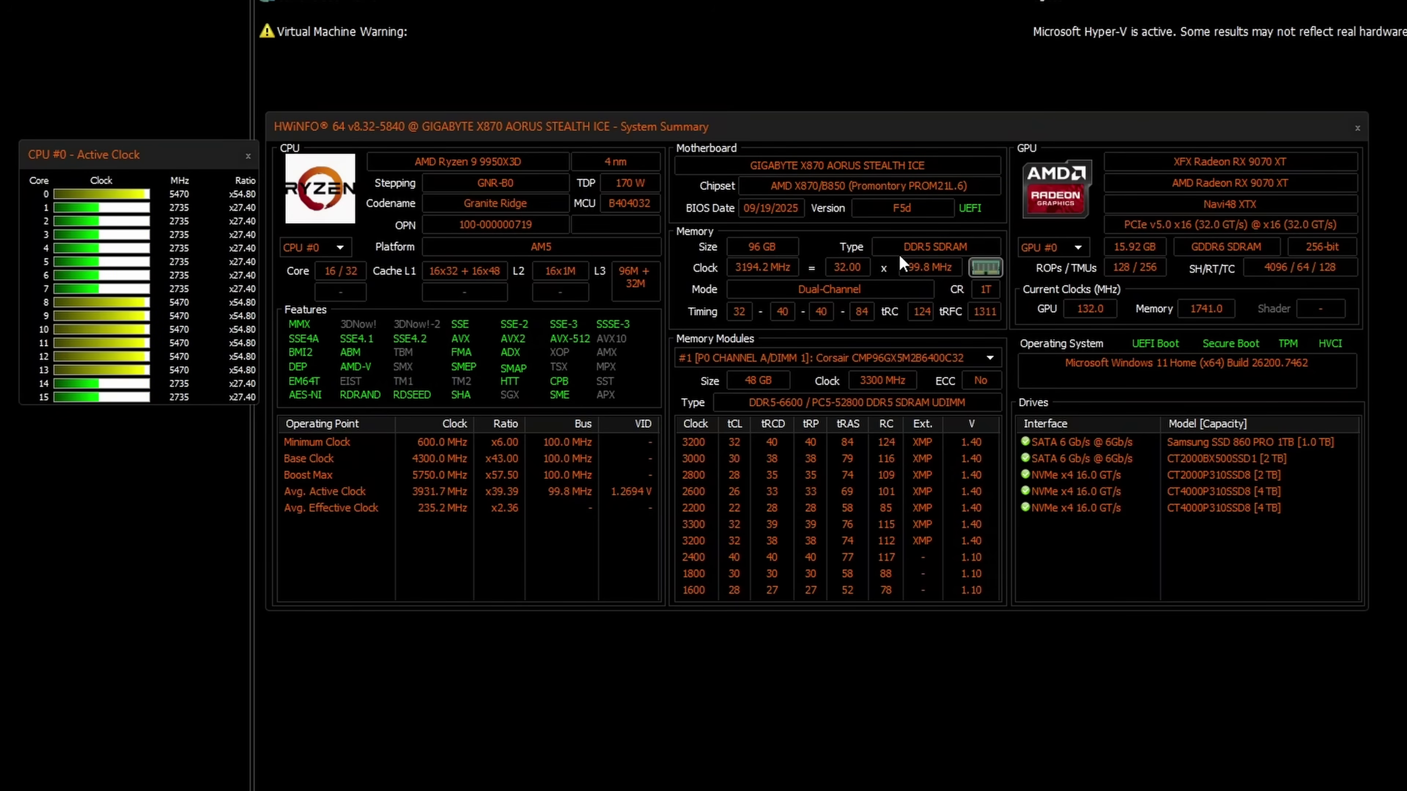
left_click_drag(940, 164, 747, 164)
key("ctrl+c")
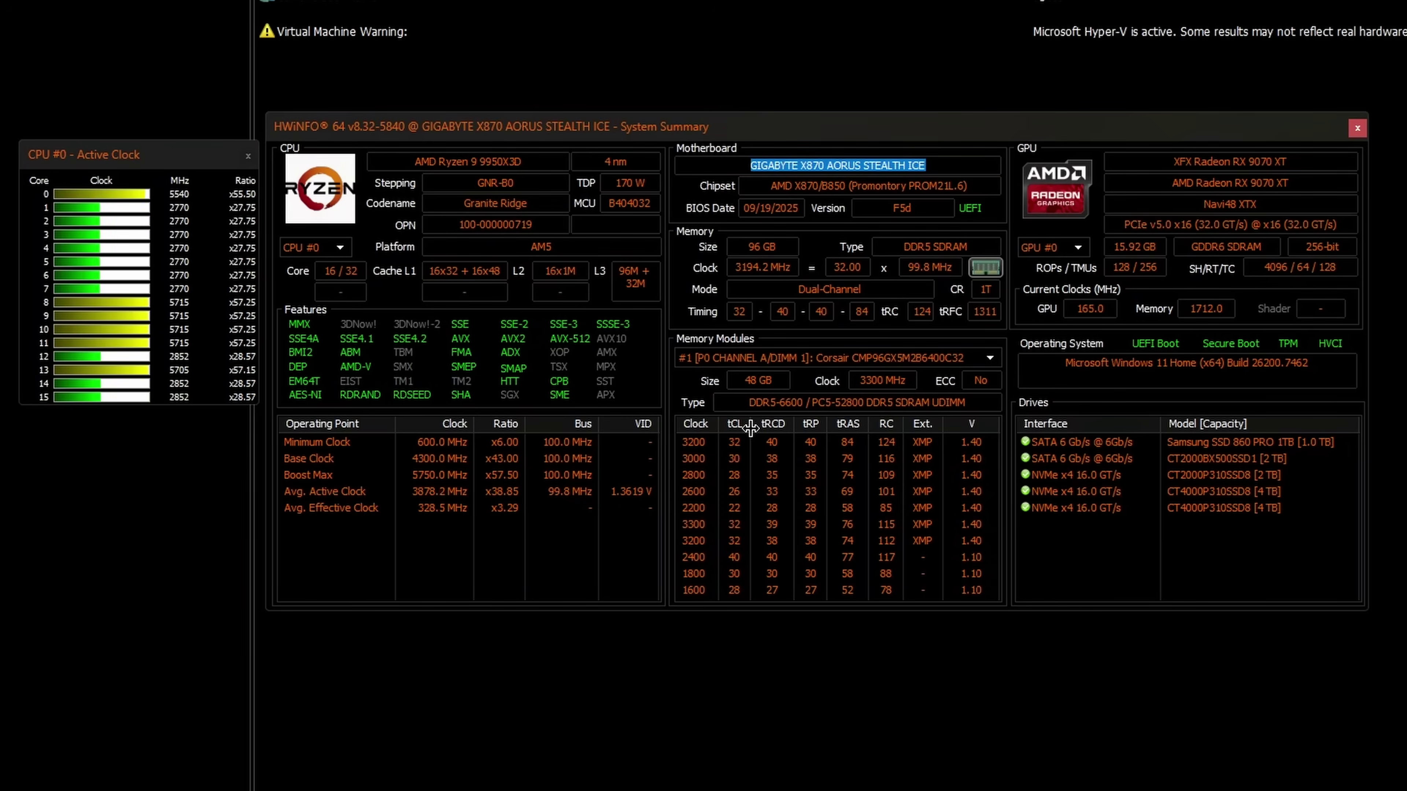
Glance at the memory modules list, then maximise the browser window.
left_click(741, 360)
left_click(740, 366)
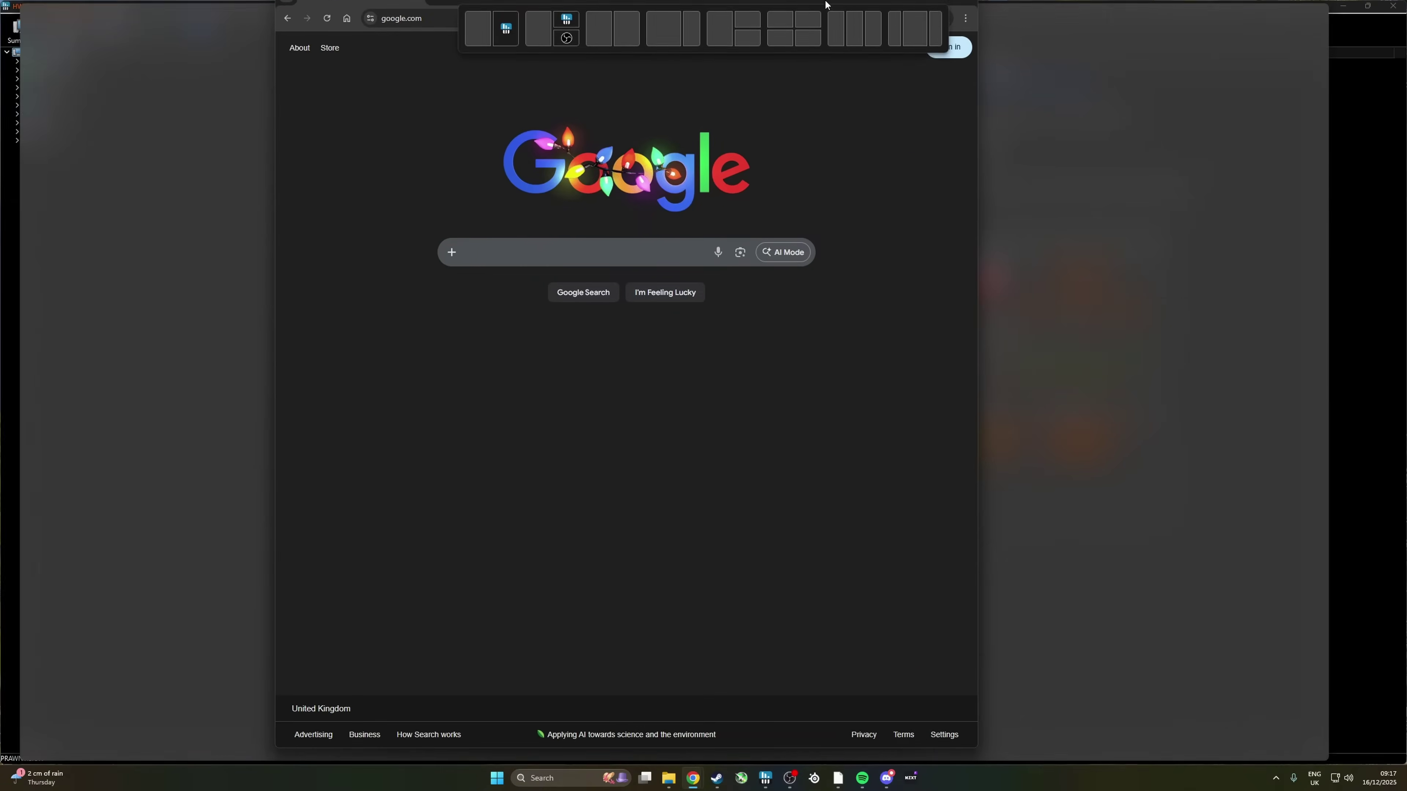
left_click_drag(609, 11, 609, 4)
Google the pasted motherboard name and browse the official gigabyte.com product page.
left_click(574, 270)
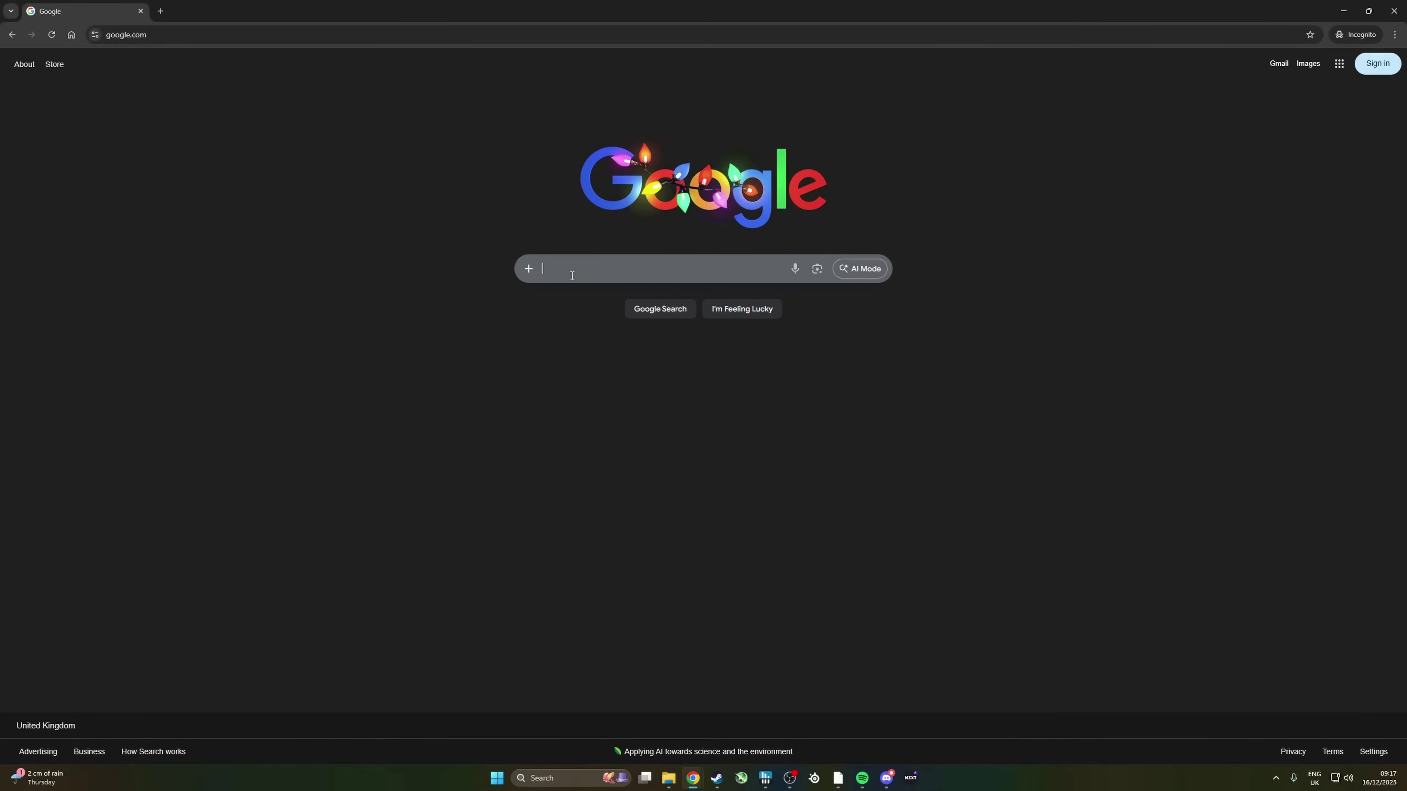
key("ctrl+v")
key("Return")
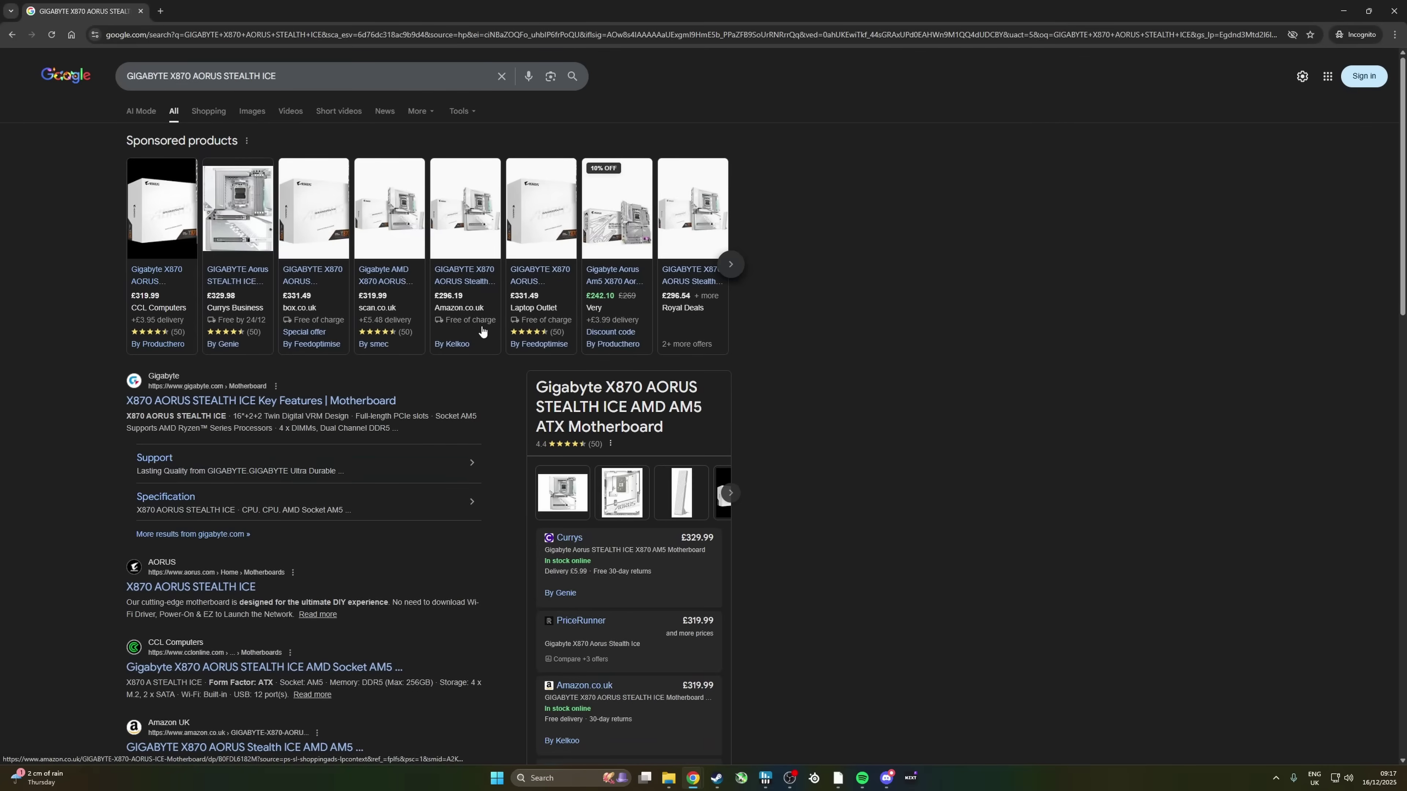
left_click(300, 401)
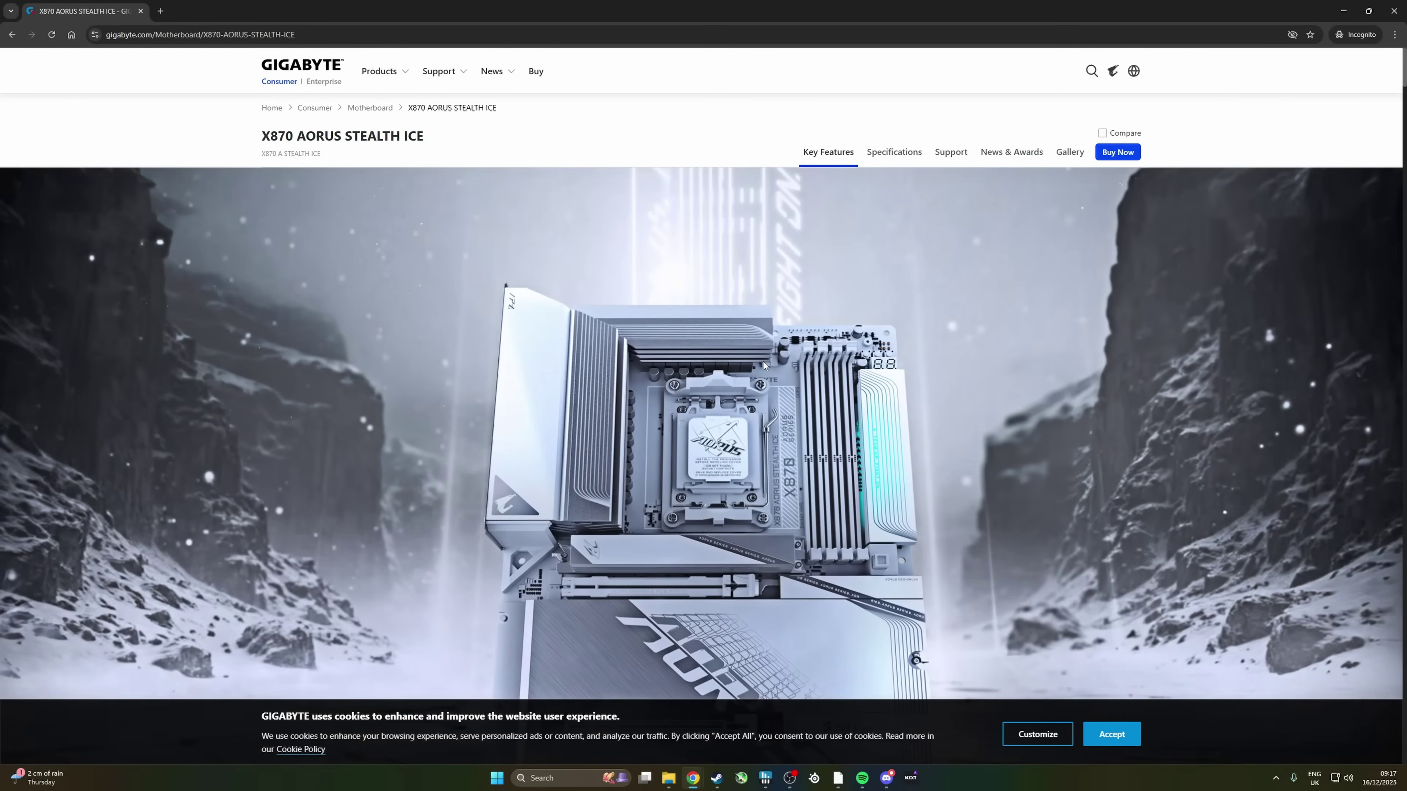
scroll(763, 362, "down", 10)
scroll(764, 375, "up", 3)
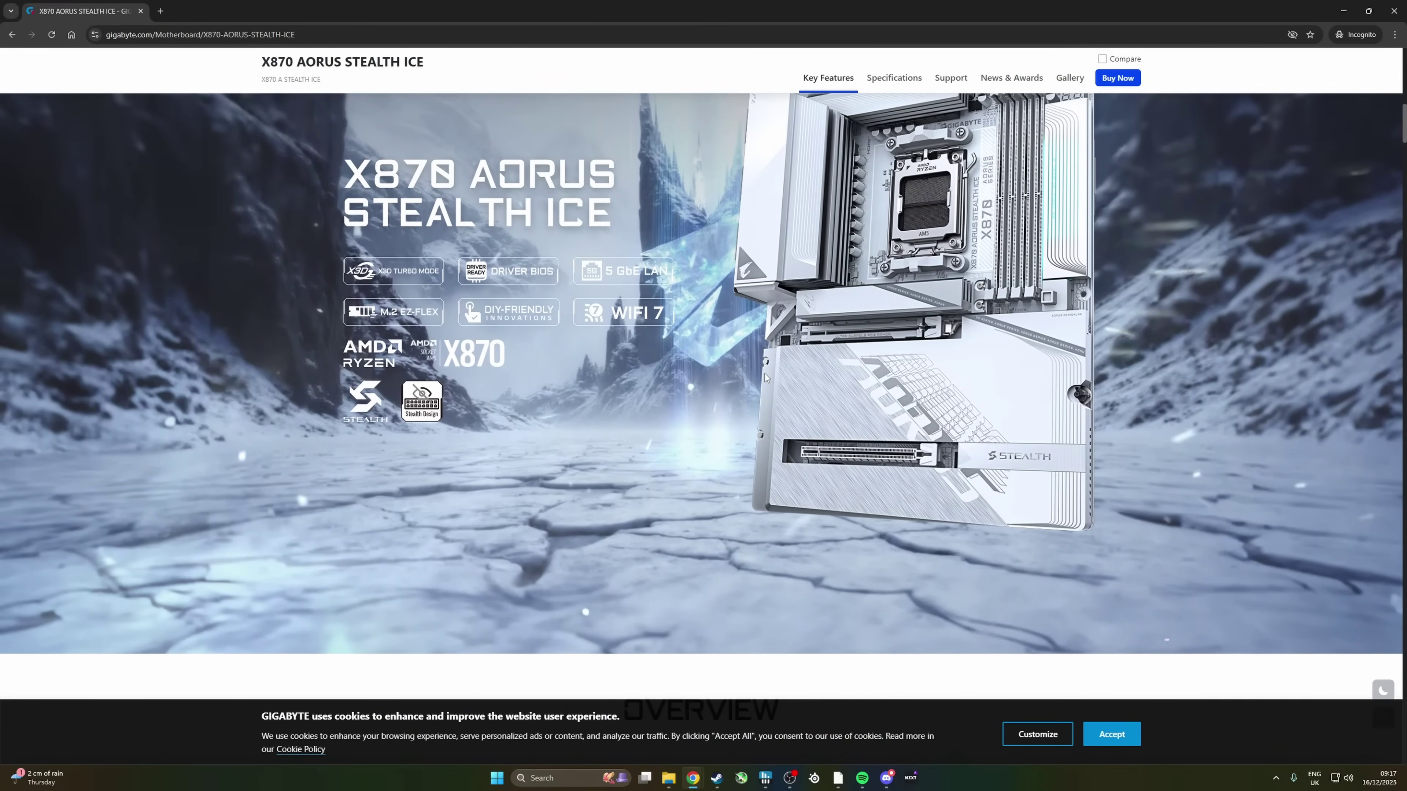
scroll(764, 377, "down", 15)
scroll(737, 365, "up", 5)
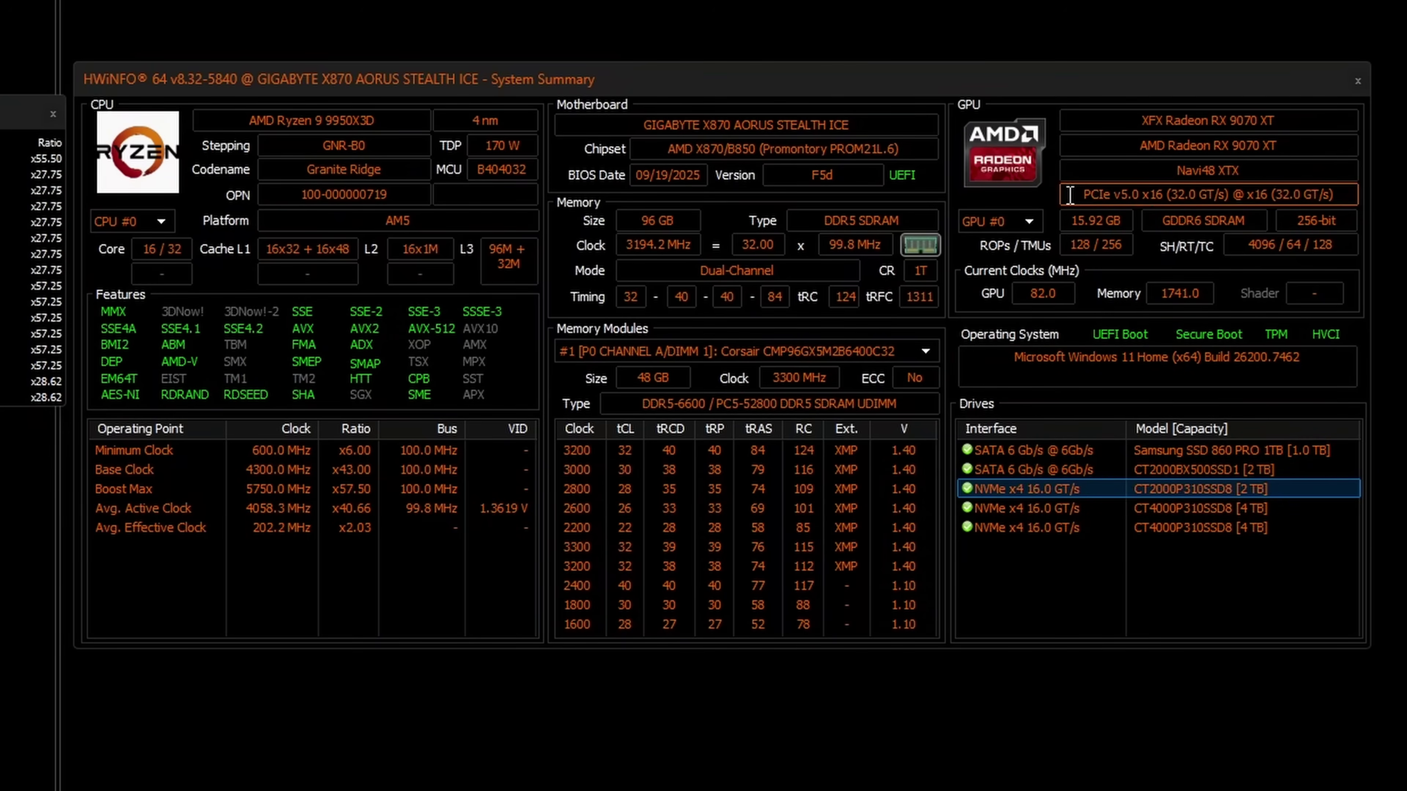
Highlight the graphics card's PCIe link value in HWiNFO's System Summary.
left_click_drag(1070, 195, 1346, 195)
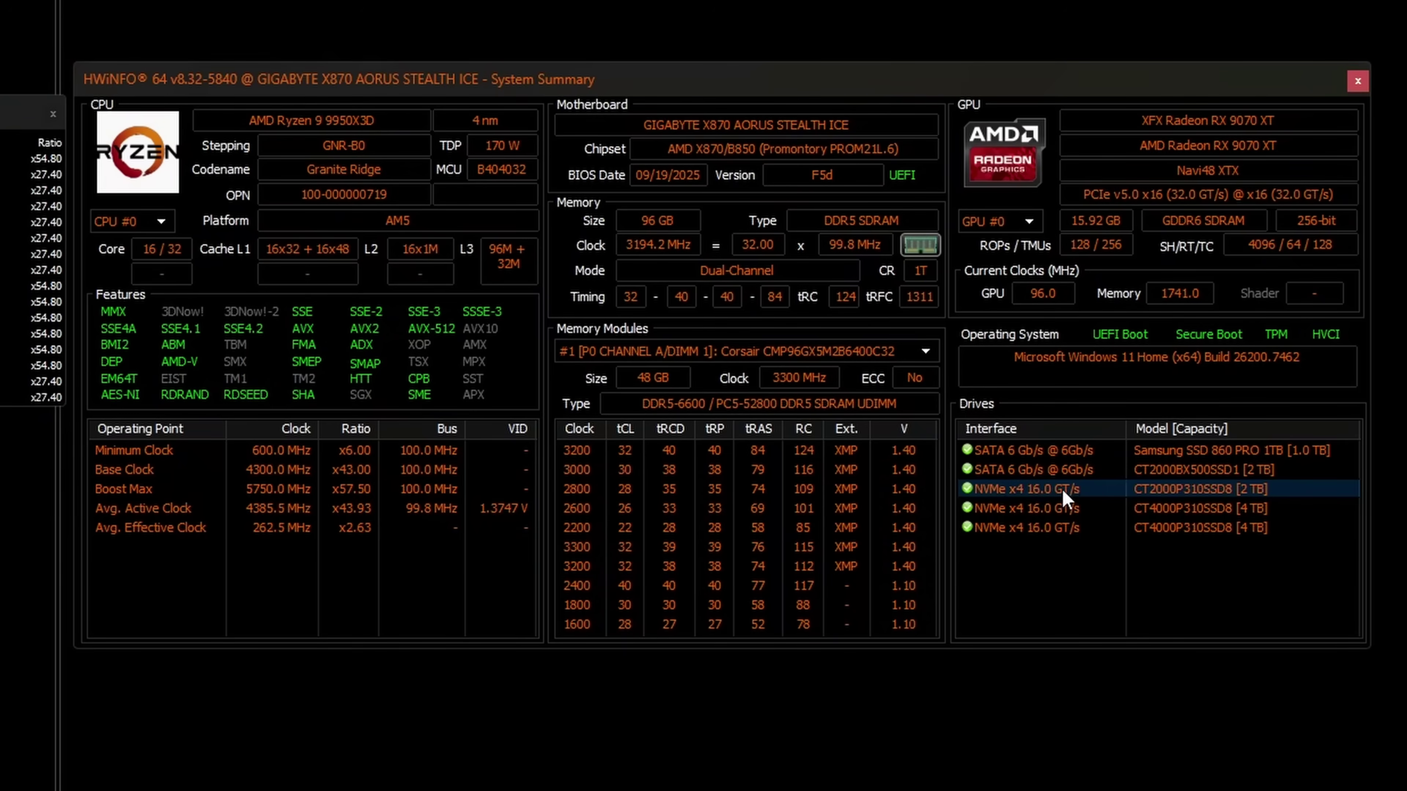
mouse_move(1086, 492)
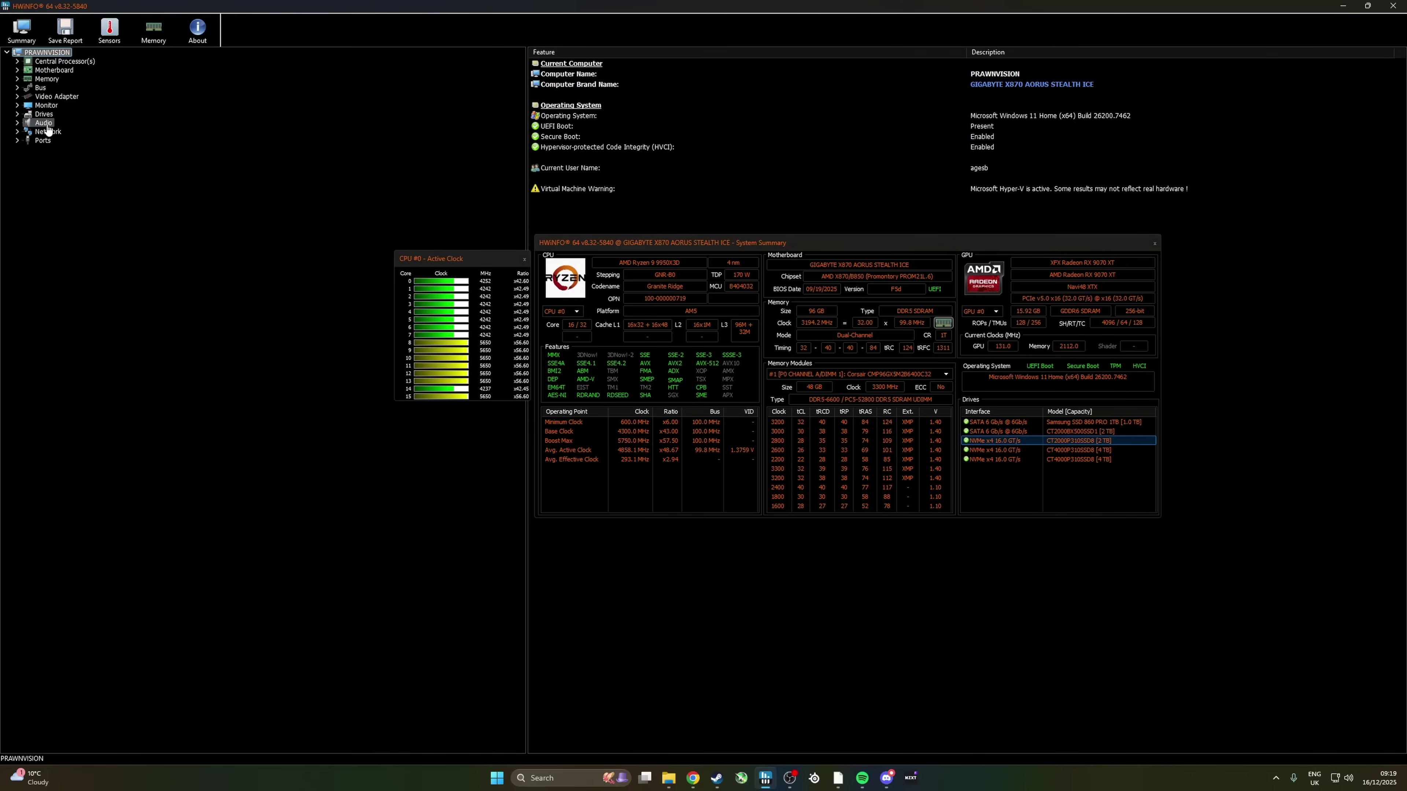
Open the NVMe host controller details of the CT2000P310SSD8 under Drives > NVMe Drives.
left_click(17, 113)
left_click(28, 132)
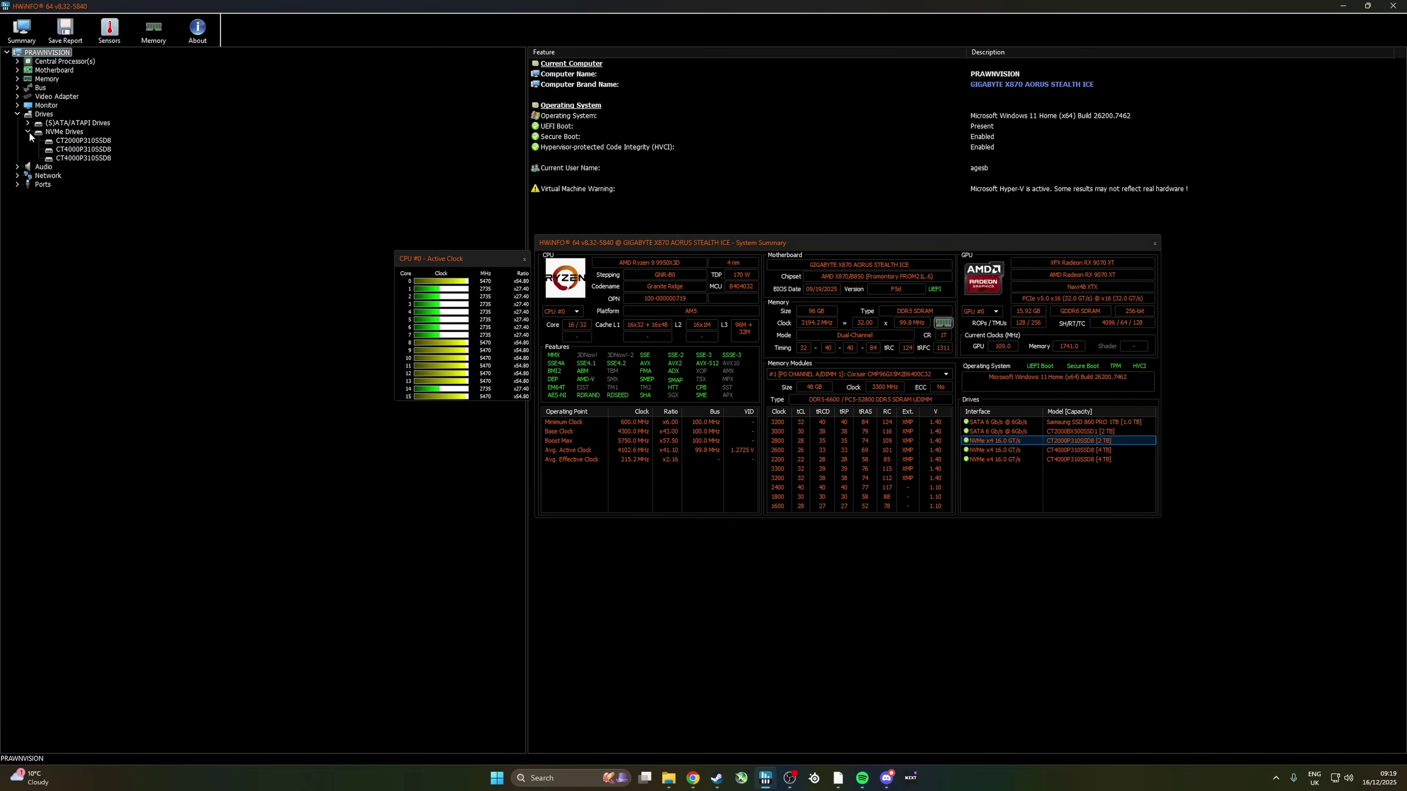
left_click(66, 141)
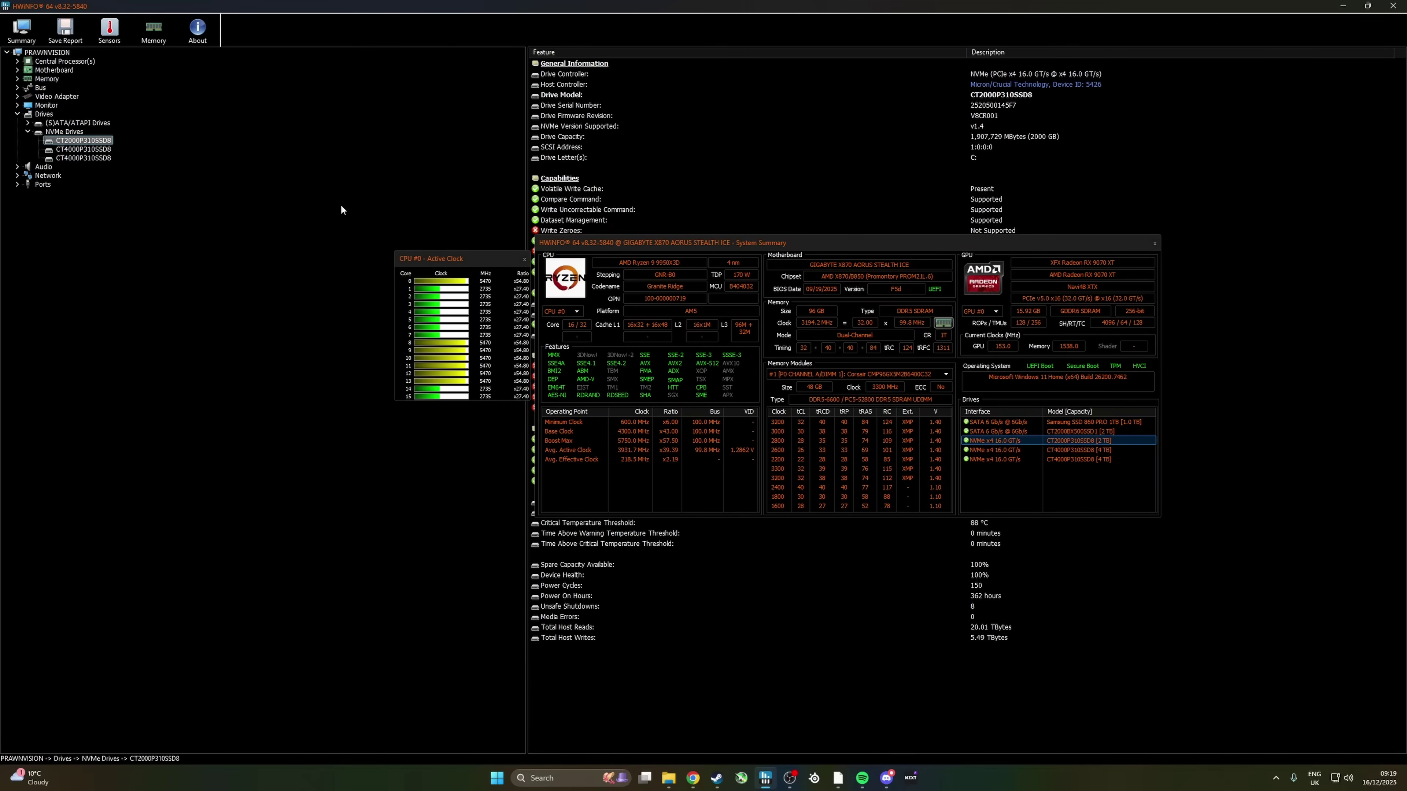
left_click(1003, 87)
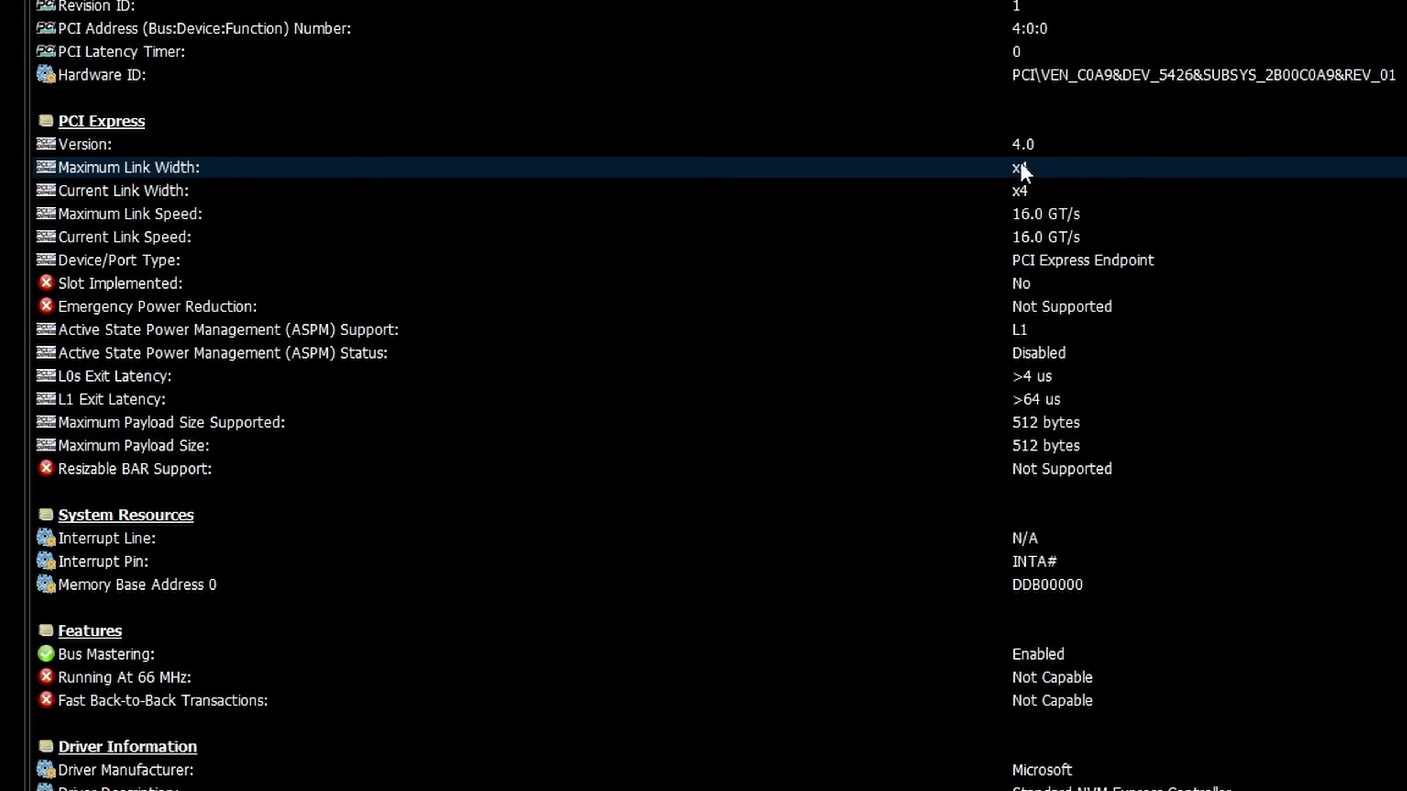
Highlight the PCI Express Version 4.0 and x4 Maximum Link Width rows.
left_click(1075, 177)
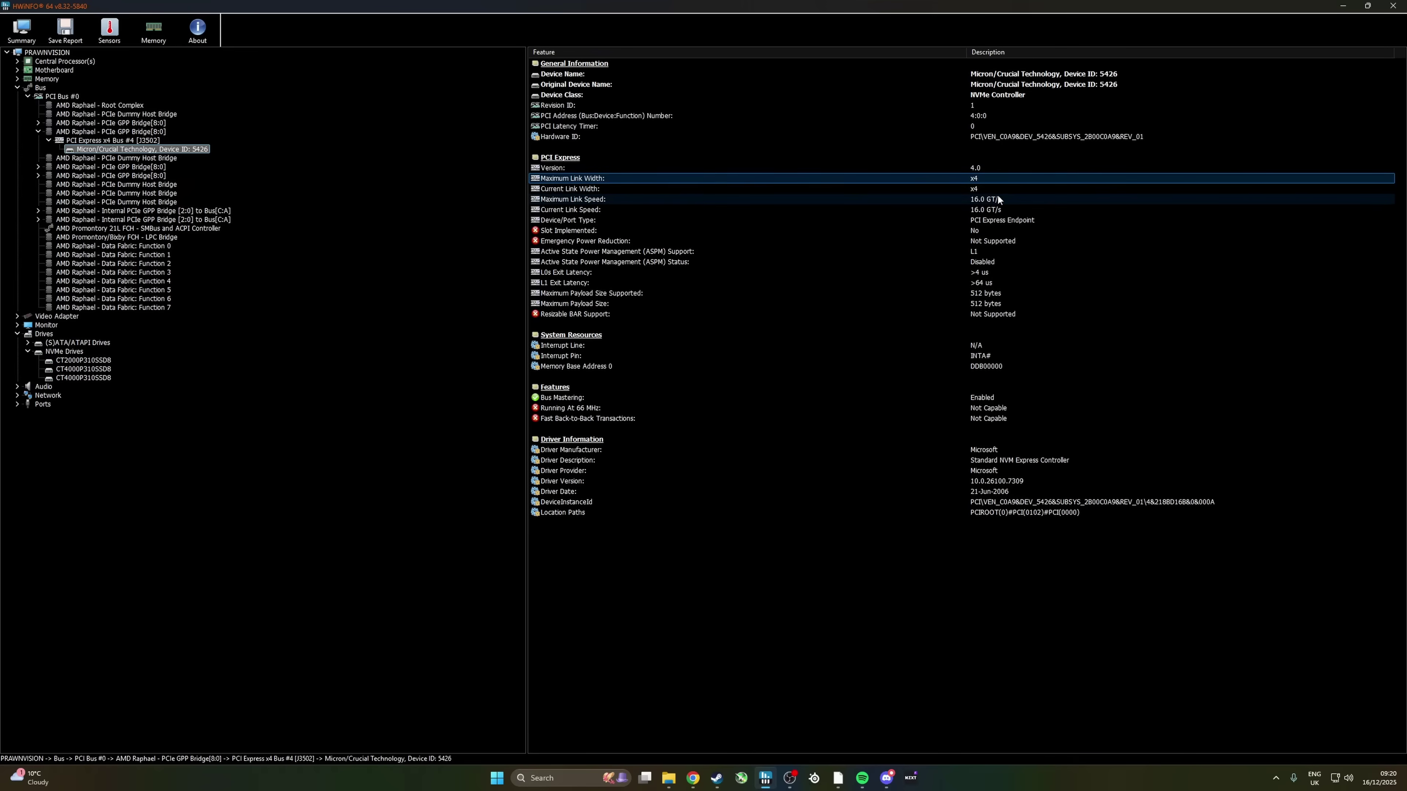
left_click(991, 177)
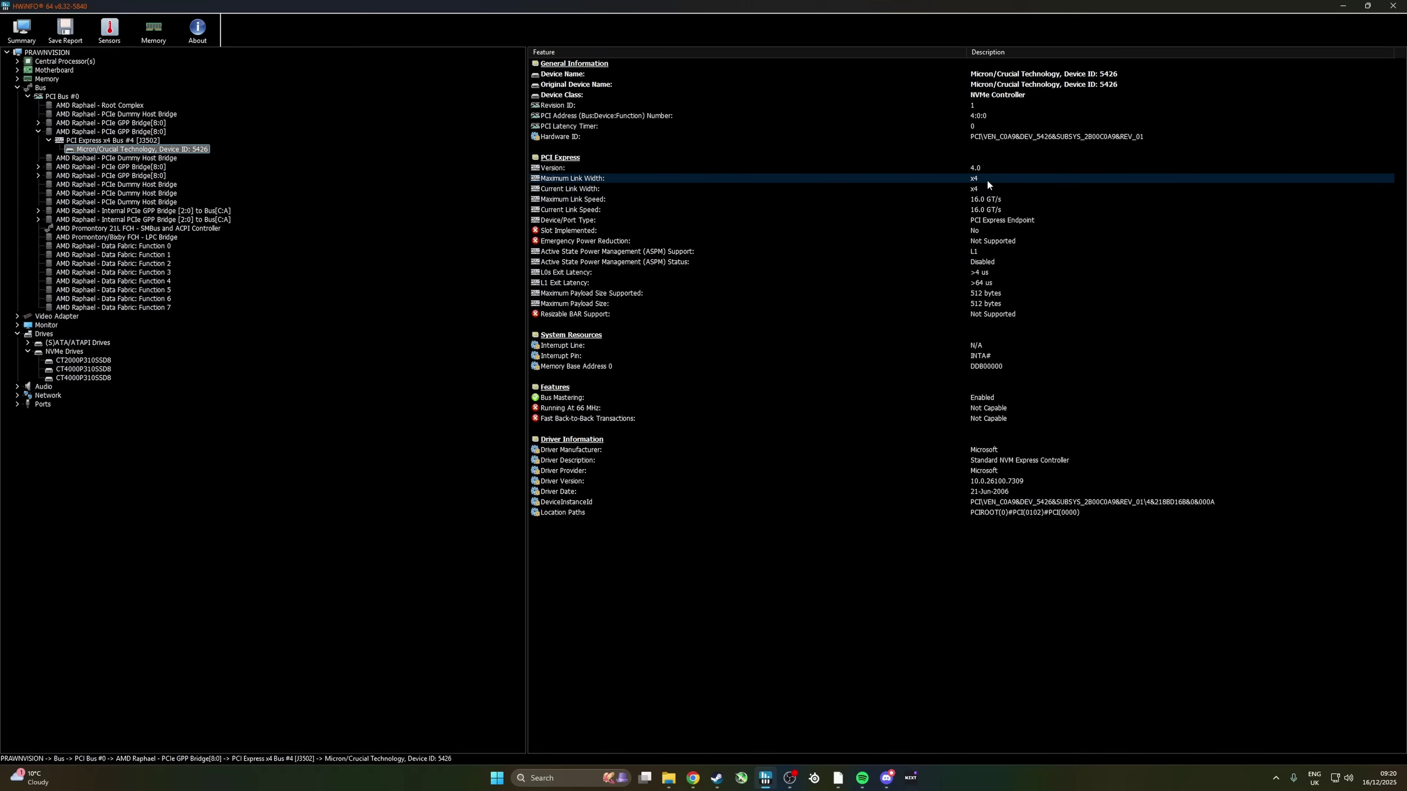
left_click(990, 166)
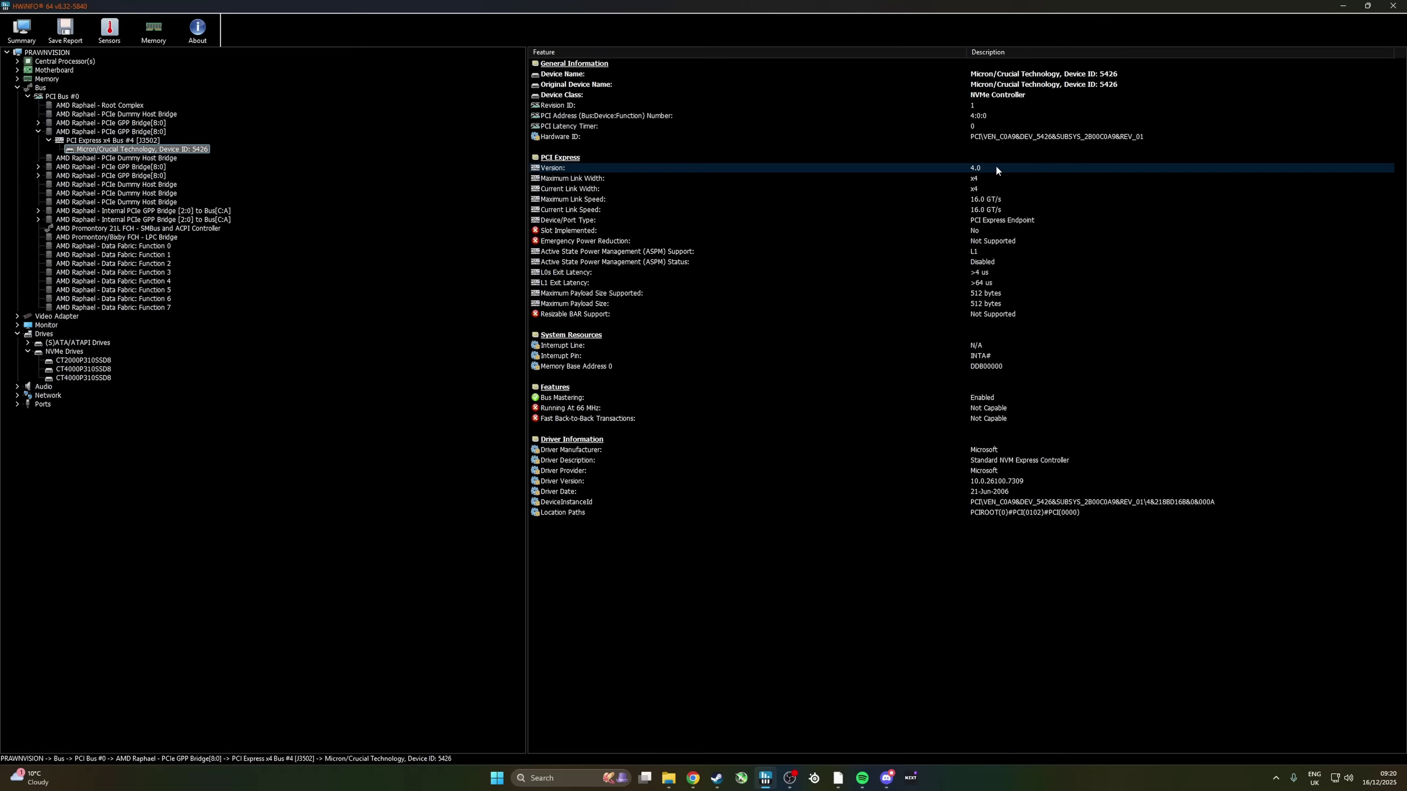
left_click(989, 177)
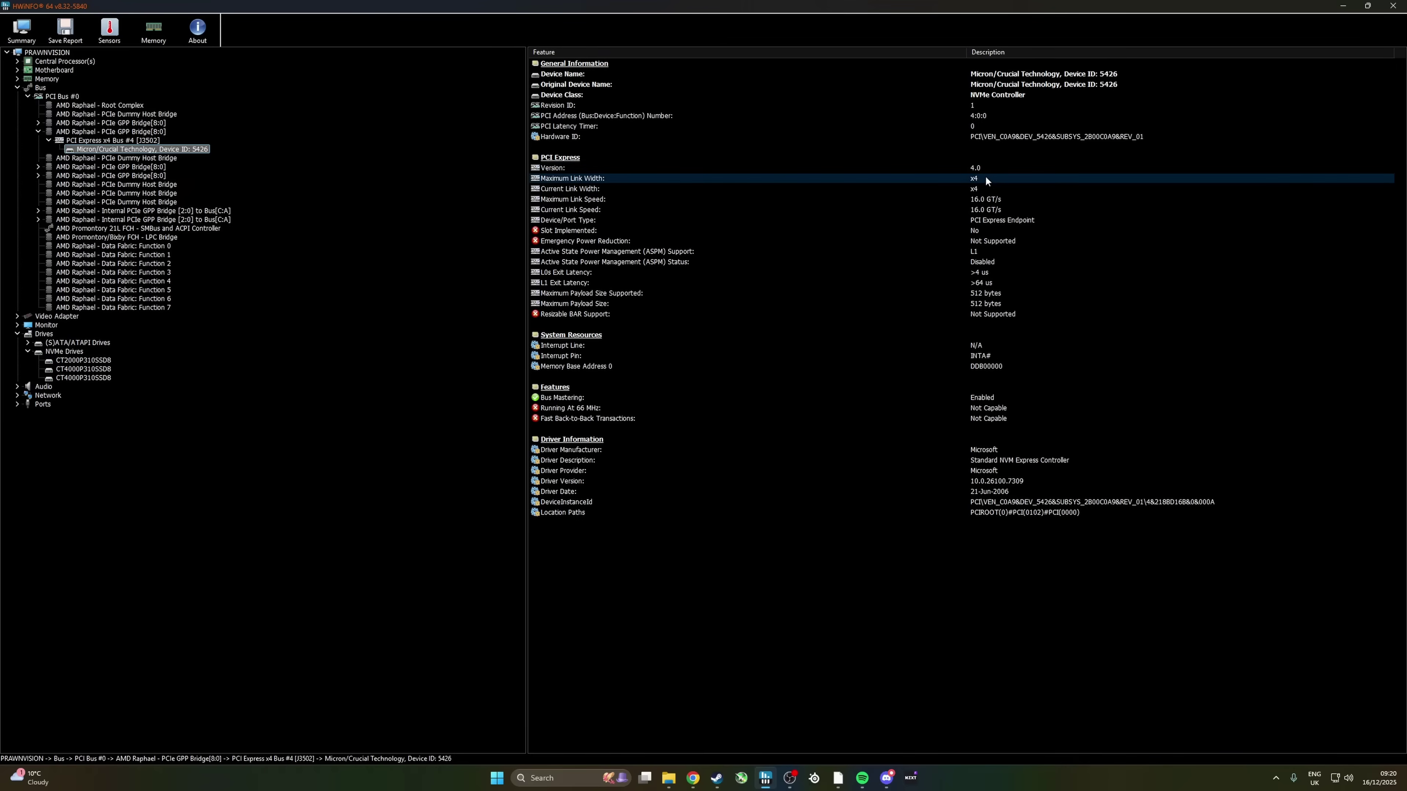